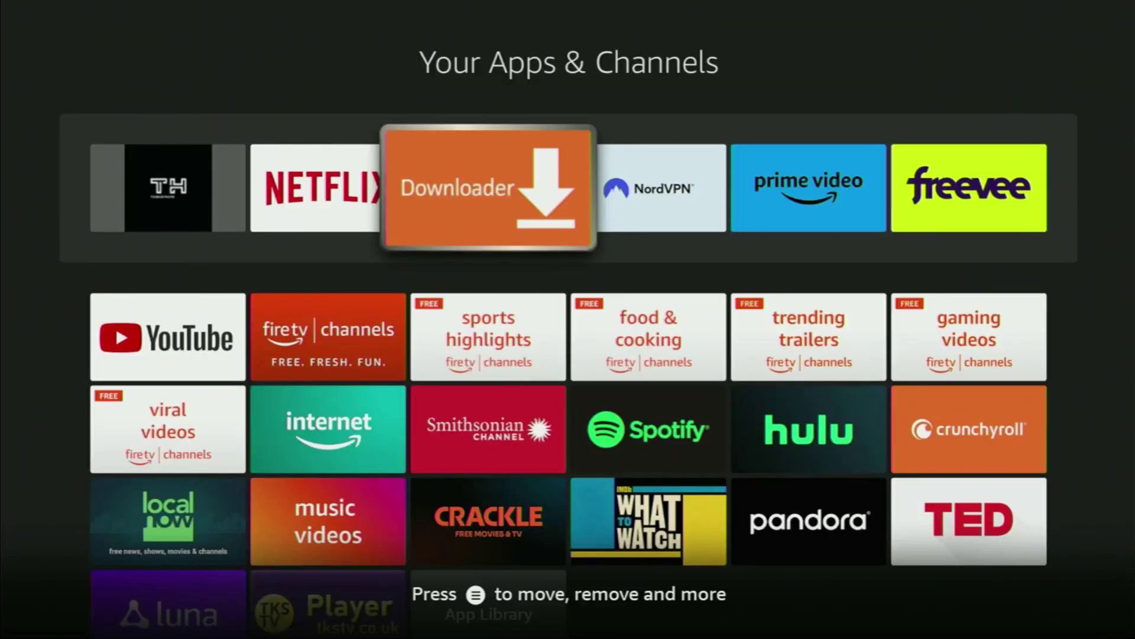
Return from Your Apps & Channels to the home screen's Find search page
{"action": "key", "text": "Escape"}
{"action": "key", "text": "Left"}
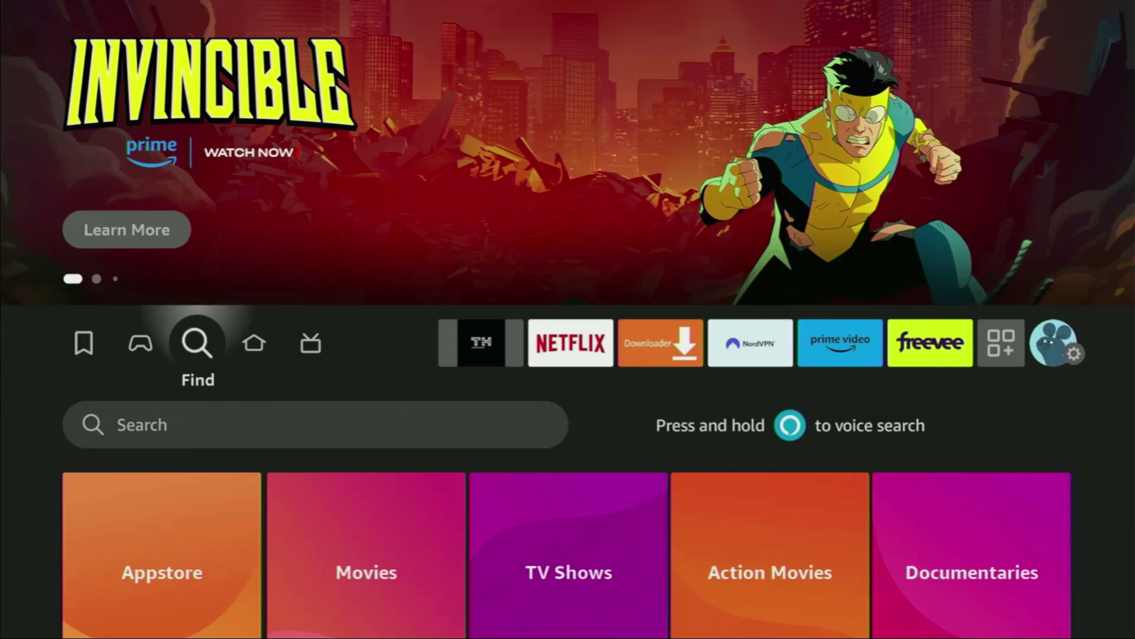
Type 'DO' in the search bar and pick the Downloader suggestion to view its results
{"action": "key", "text": "Down"}
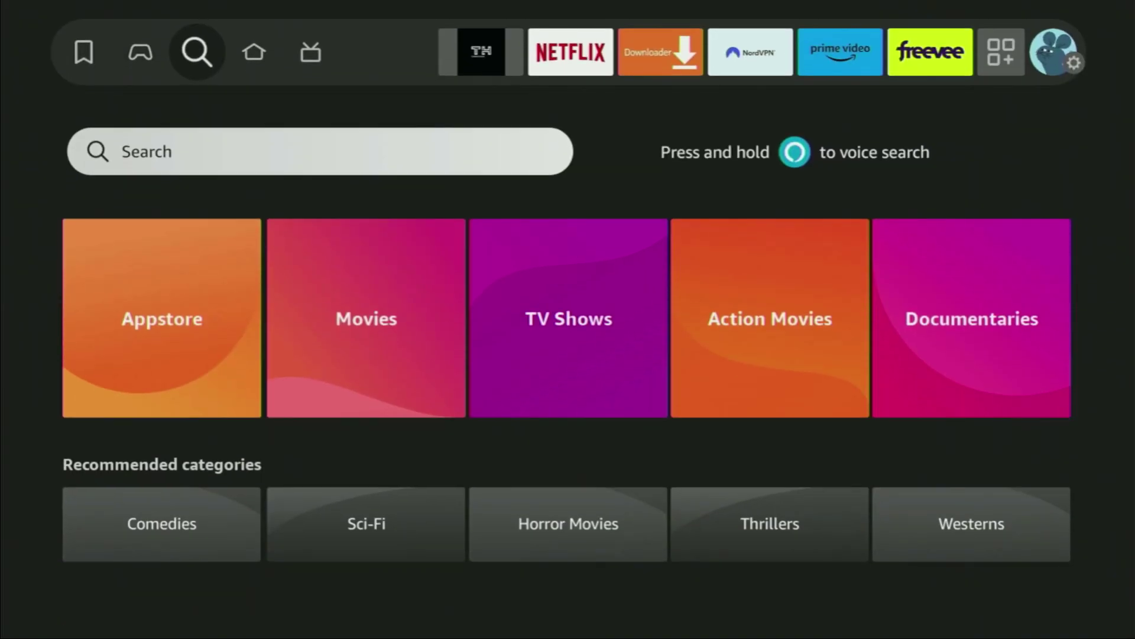
{"action": "key", "text": "Return"}
{"action": "key", "text": "Right"}
{"action": "key", "text": "Right"}
{"action": "key", "text": "Right"}
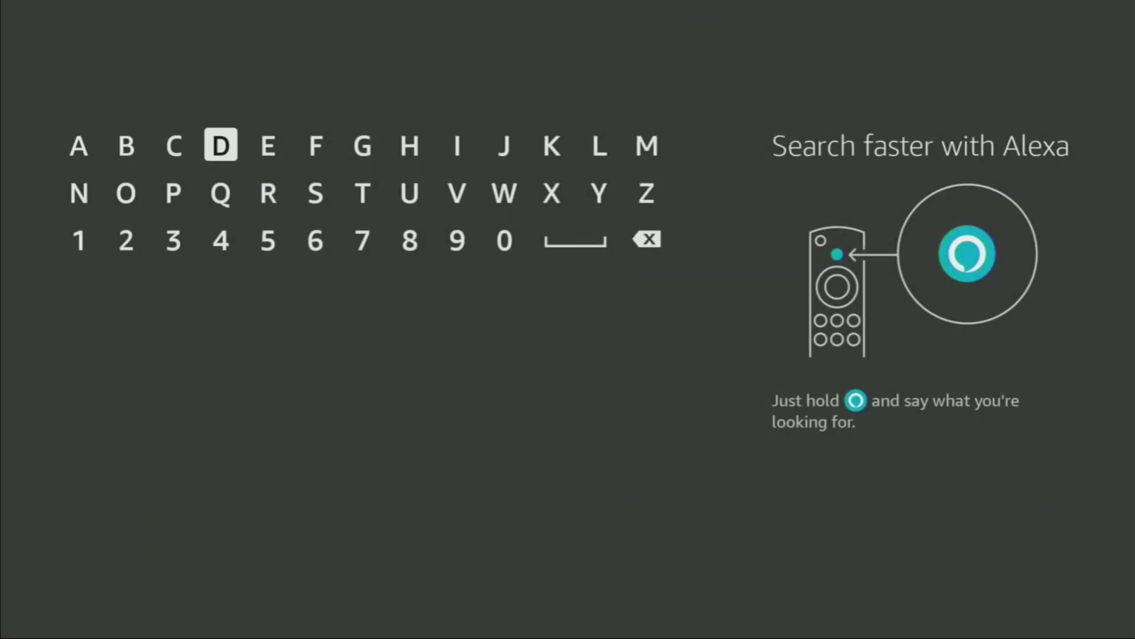
{"action": "key", "text": "Return"}
{"action": "key", "text": "Down"}
{"action": "key", "text": "Left"}
{"action": "key", "text": "Left"}
{"action": "key", "text": "Return"}
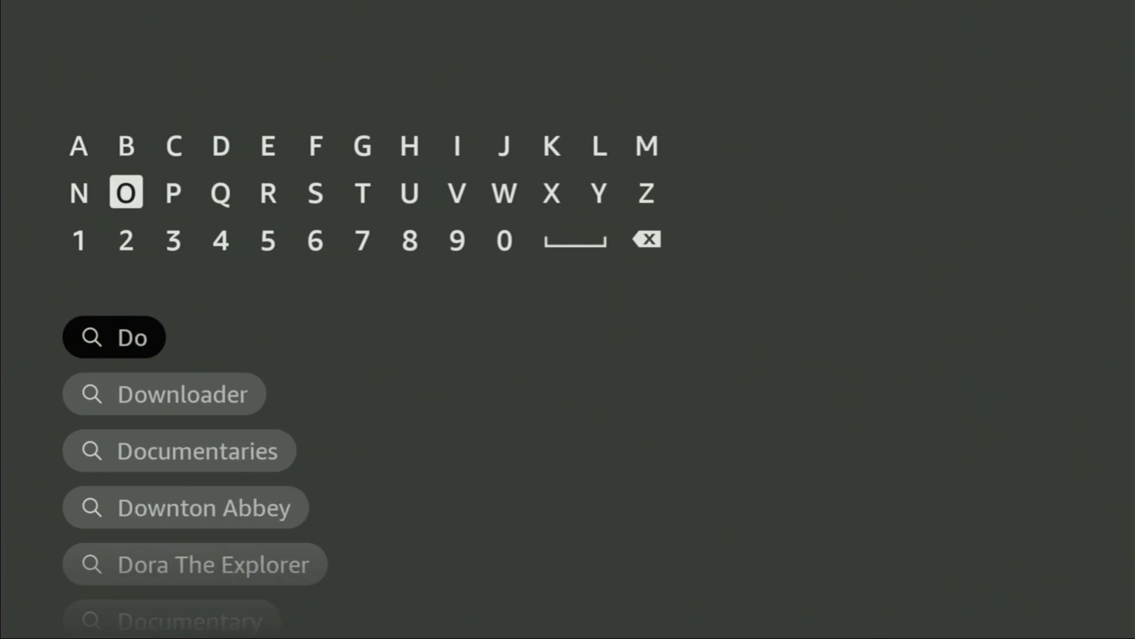
{"action": "key", "text": "Down"}
{"action": "key", "text": "Down"}
{"action": "key", "text": "Down"}
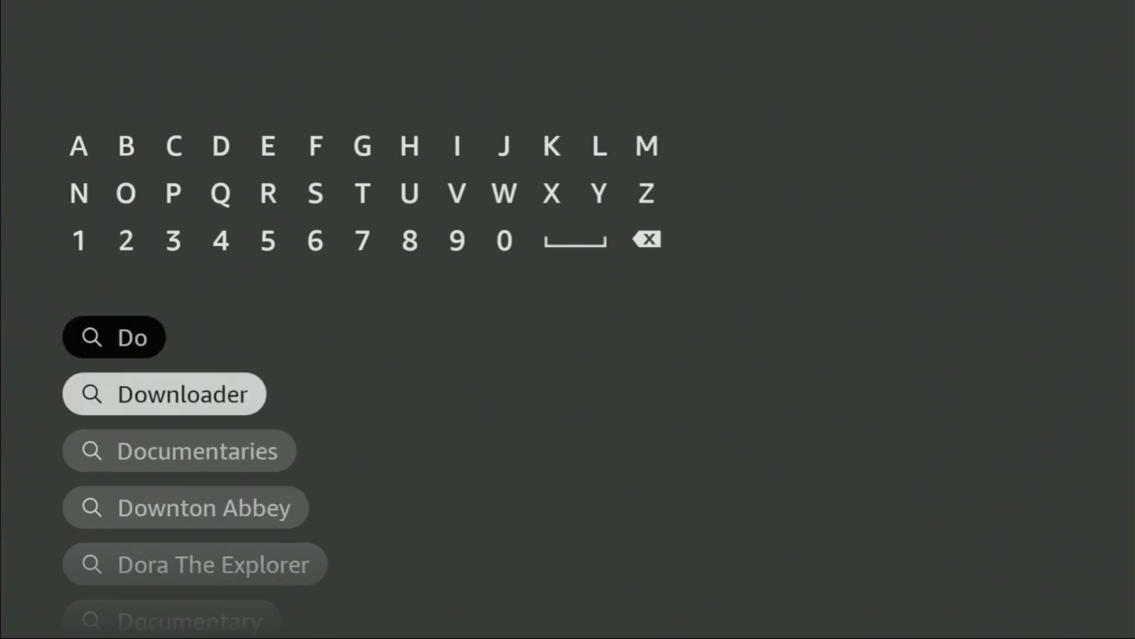
{"action": "key", "text": "Return"}
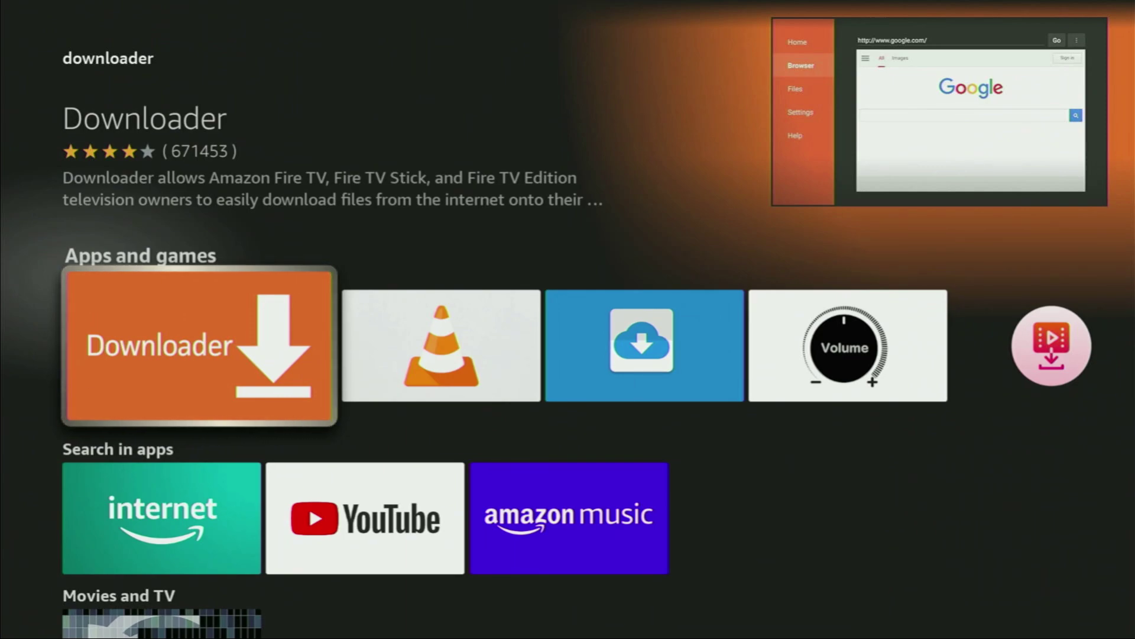
Go home and open the My Fire TV settings
{"action": "key", "text": "Home"}
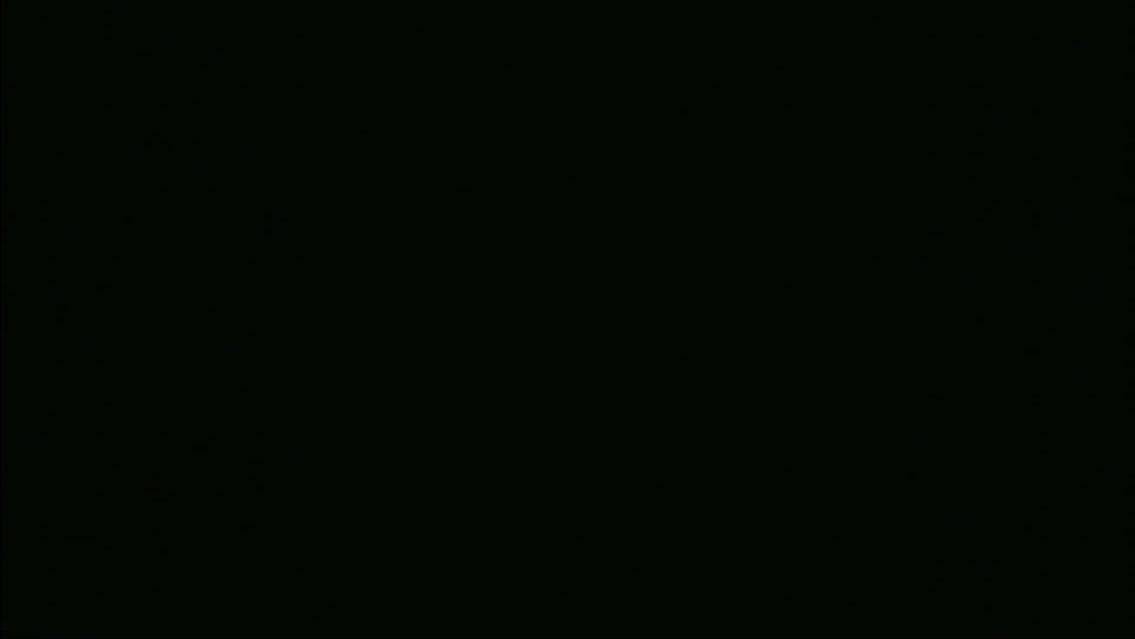
{"action": "key", "text": "Right"}
{"action": "key", "text": "Right"}
{"action": "key", "text": "Right"}
{"action": "key", "text": "Right"}
{"action": "key", "text": "Right"}
{"action": "key", "text": "Right"}
{"action": "key", "text": "Right"}
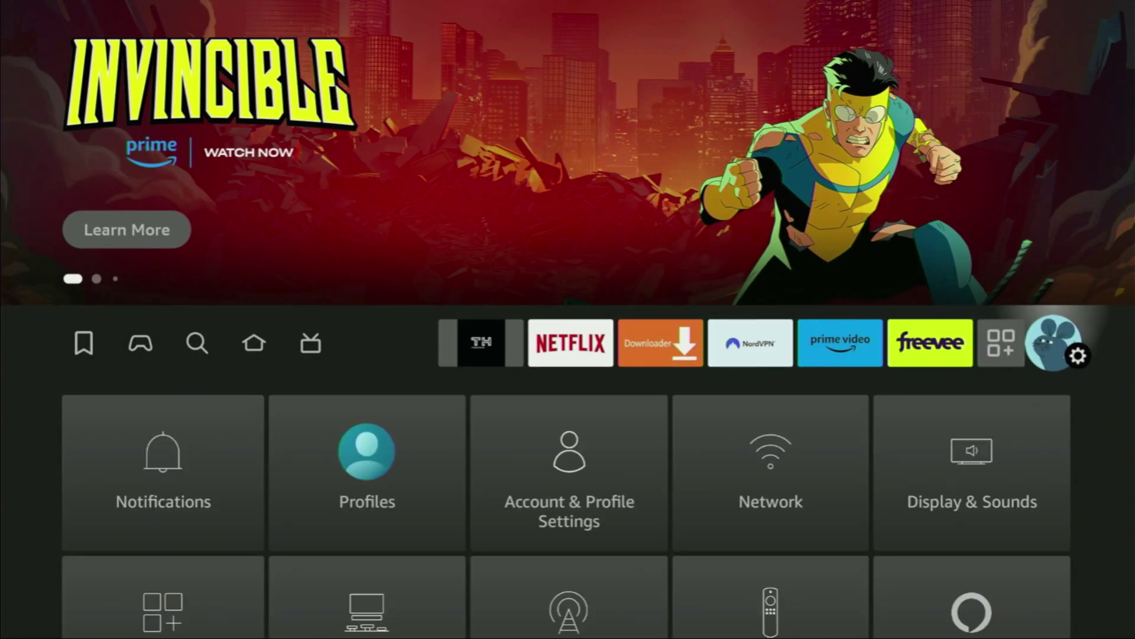
{"action": "key", "text": "Down"}
{"action": "key", "text": "Down"}
{"action": "key", "text": "Down"}
{"action": "key", "text": "Right"}
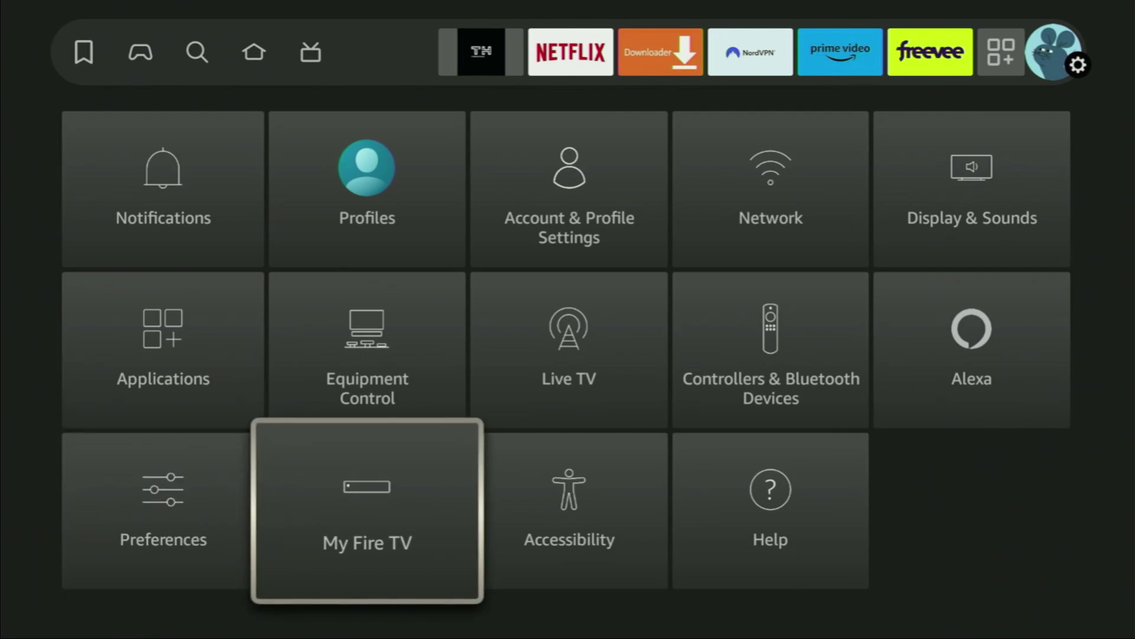
{"action": "key", "text": "Return"}
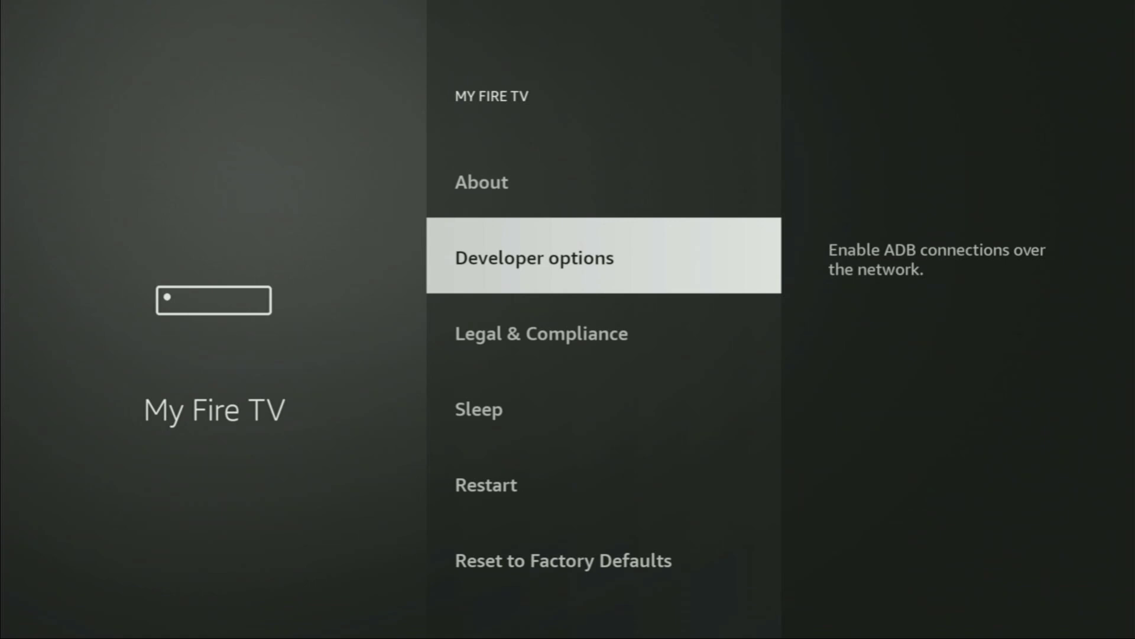
Open About and select Fire TV Stick 4K Max to confirm developer mode is unlocked
{"action": "key", "text": "Up"}
{"action": "key", "text": "Return"}
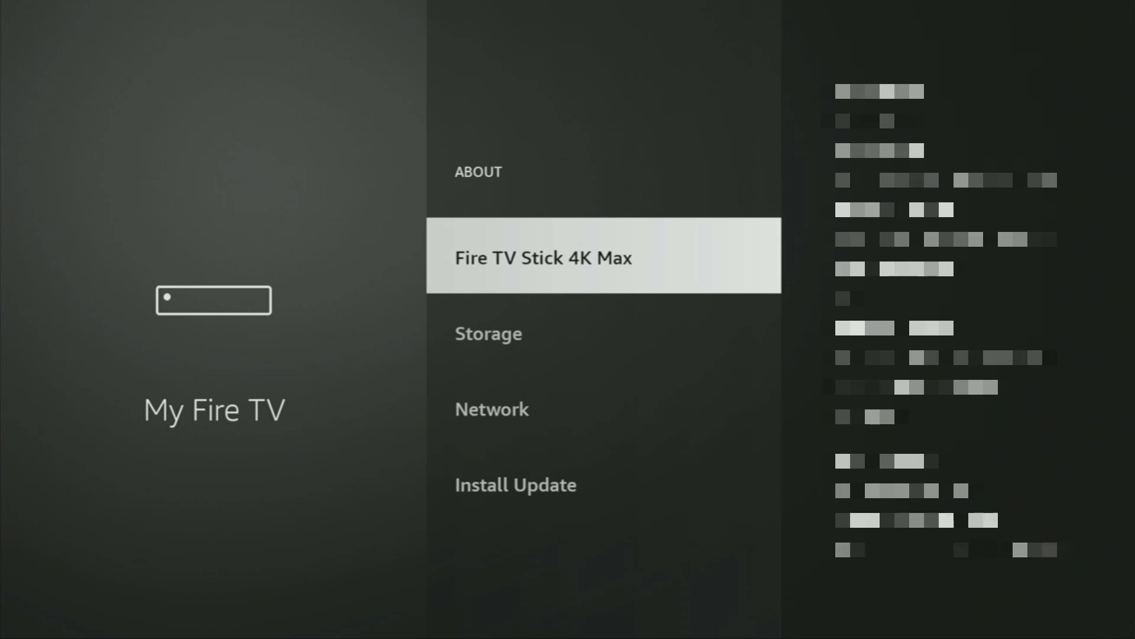
{"action": "key", "text": "Return"}
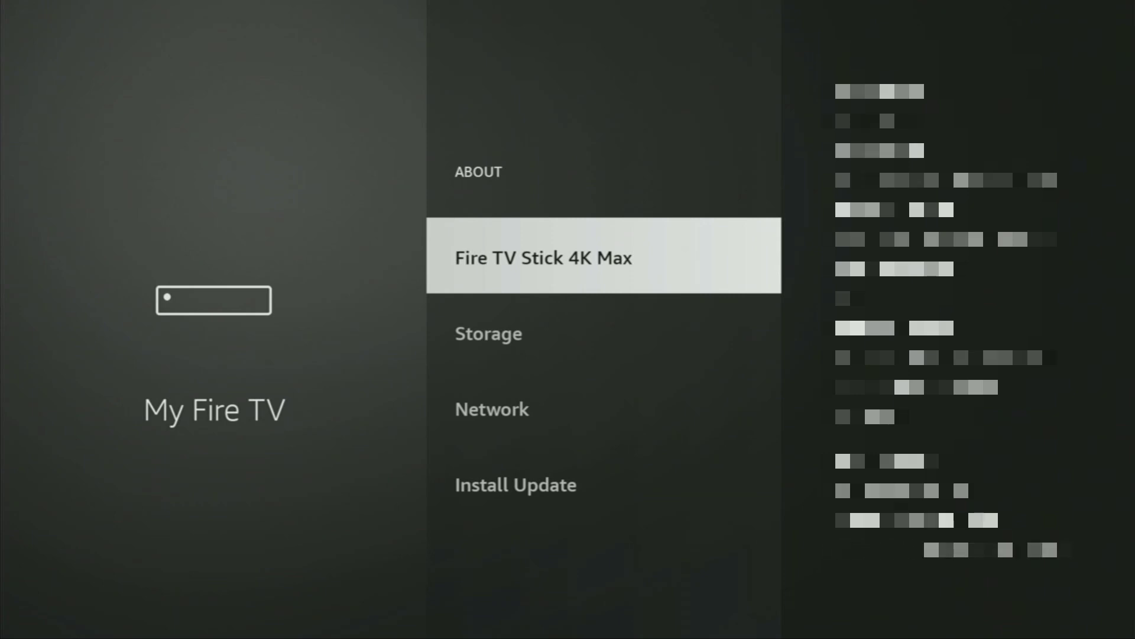
Open Developer options > Install unknown apps and check that Downloader is ON
{"action": "key", "text": "Escape"}
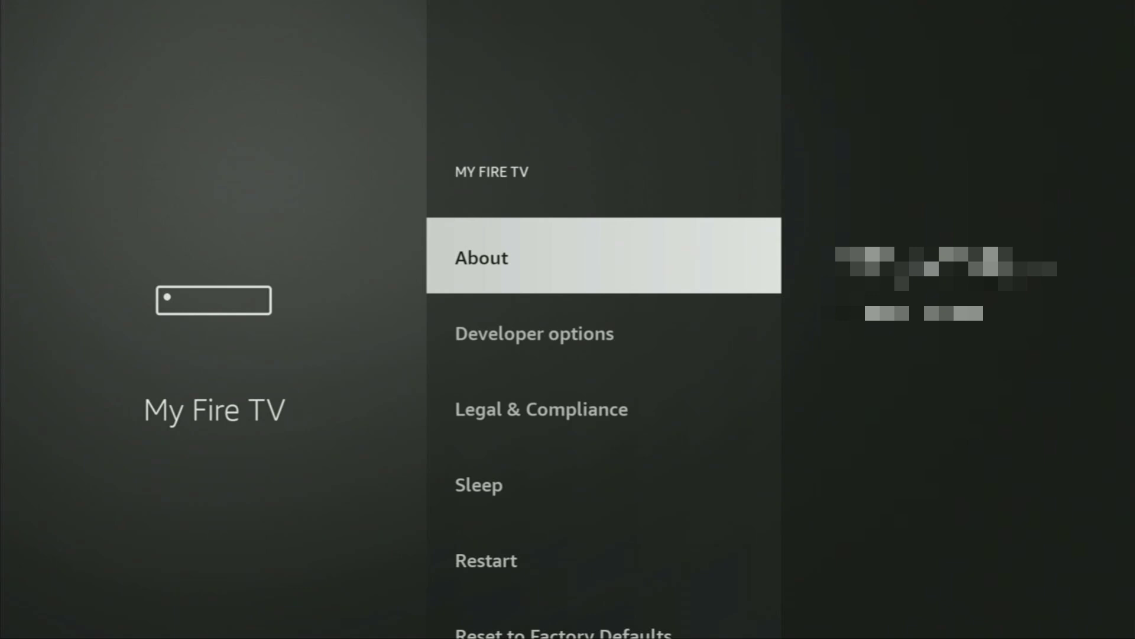
{"action": "key", "text": "Down"}
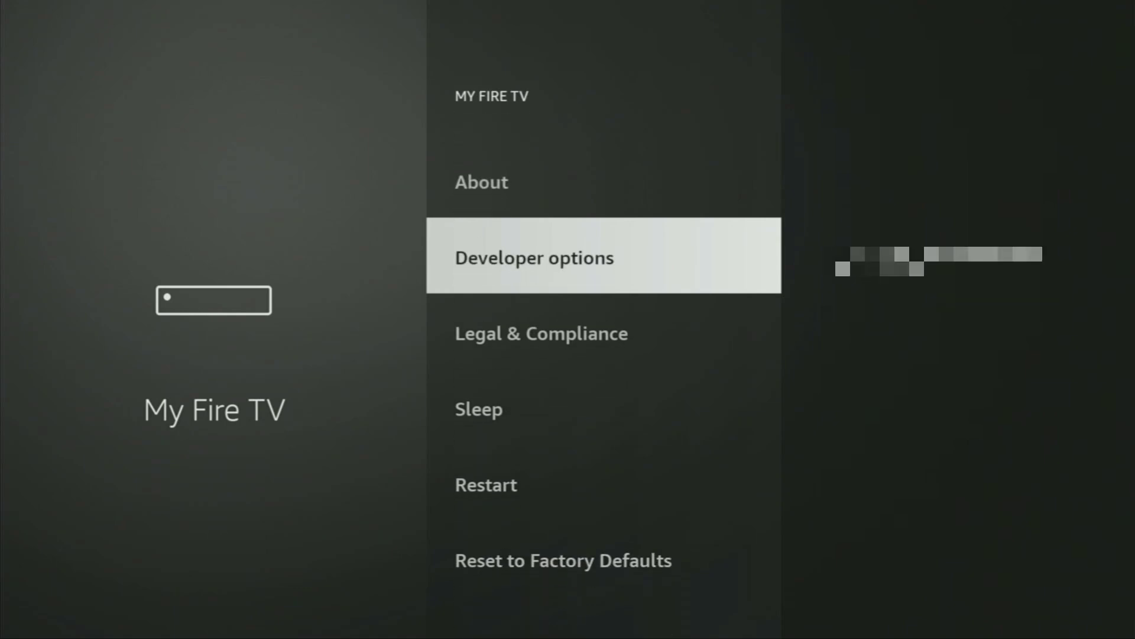
{"action": "key", "text": "Return"}
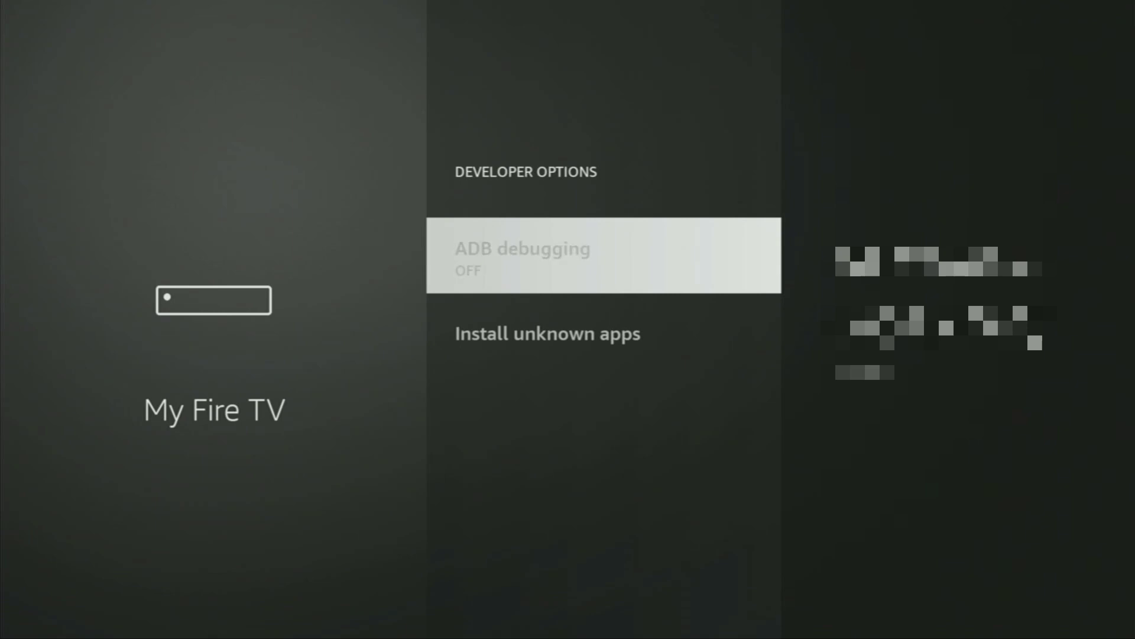
{"action": "key", "text": "Down"}
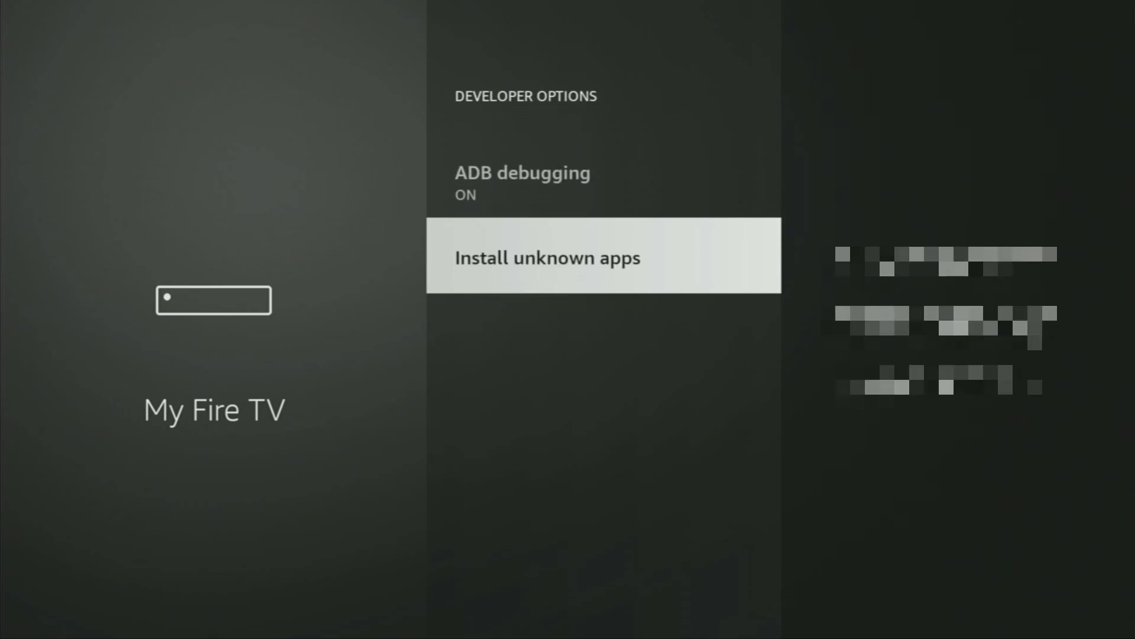
{"action": "key", "text": "Return"}
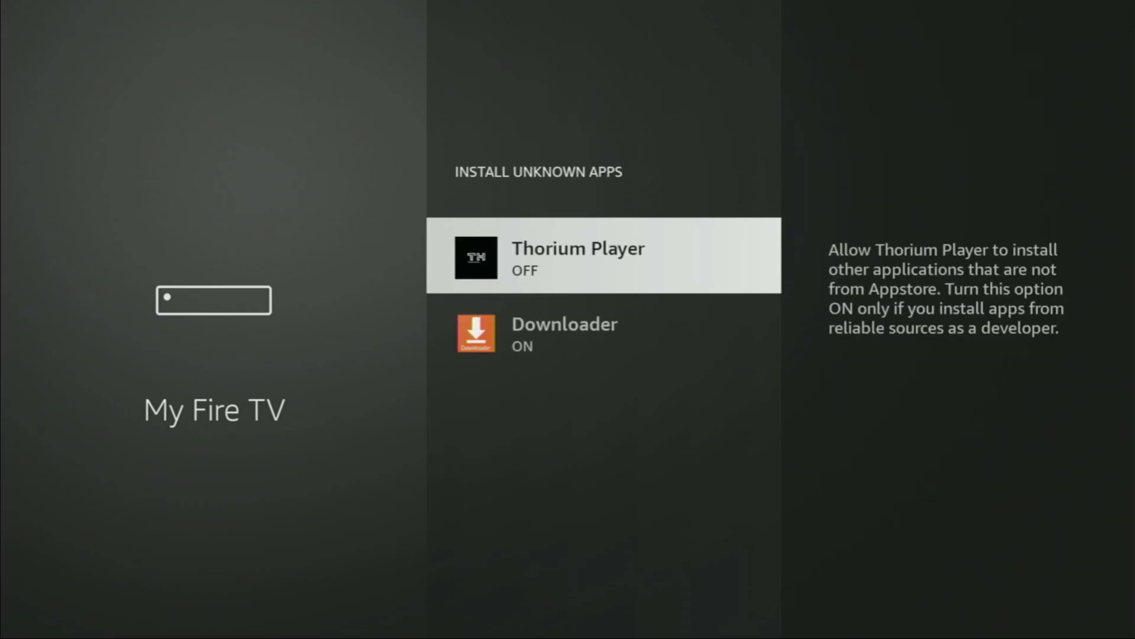
{"action": "key", "text": "Down"}
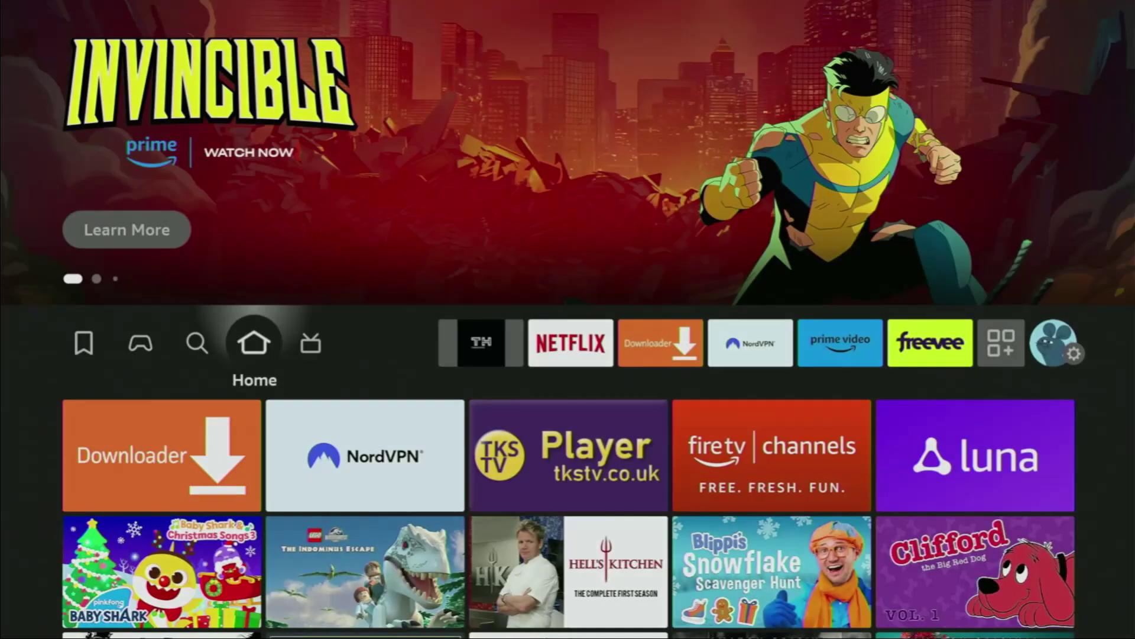
Open Your Apps & Channels and launch the NordVPN app
{"action": "key", "text": "Right"}
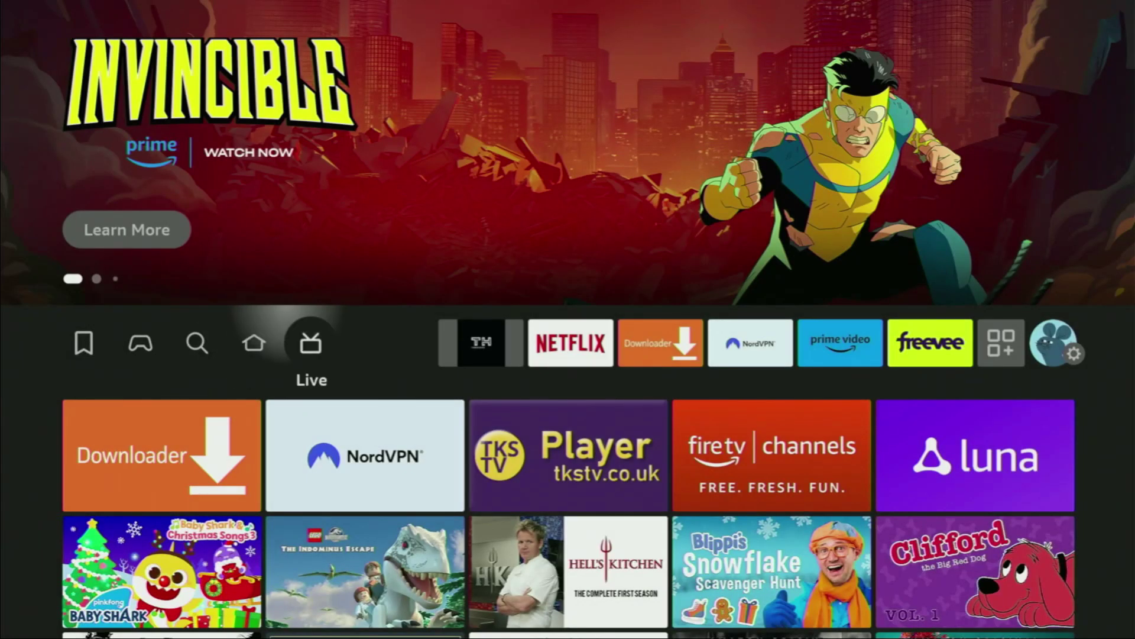
{"action": "key", "text": "Right"}
{"action": "key", "text": "Right"}
{"action": "key", "text": "Right"}
{"action": "key", "text": "Right"}
{"action": "key", "text": "Right"}
{"action": "key", "text": "Right"}
{"action": "key", "text": "Right"}
{"action": "key", "text": "Right"}
{"action": "key", "text": "Left"}
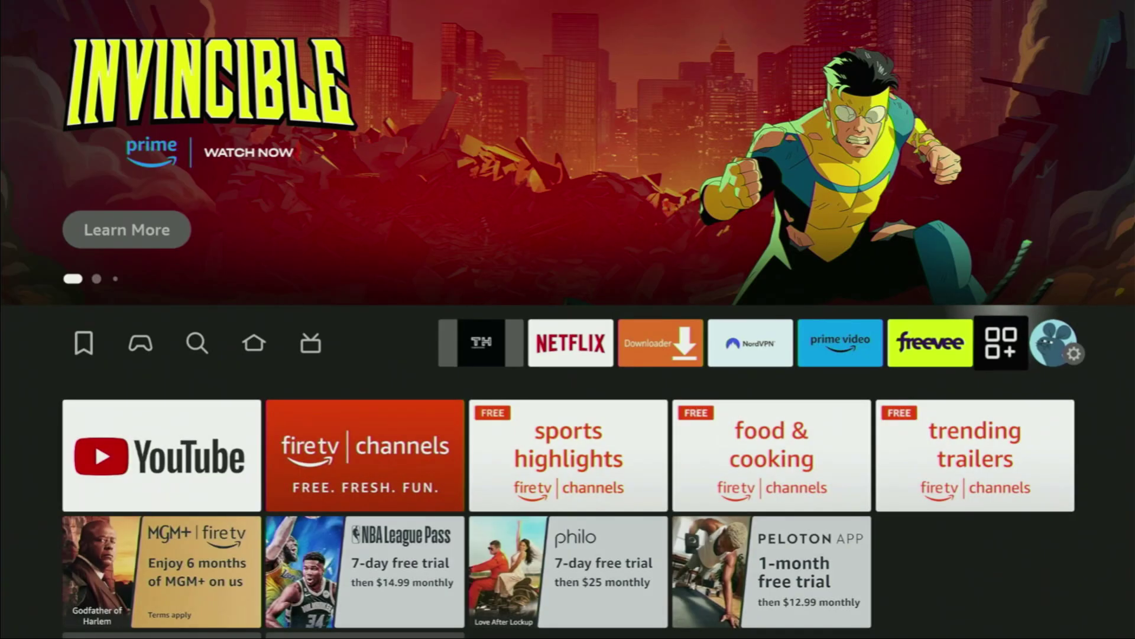
{"action": "key", "text": "Return"}
{"action": "key", "text": "Right"}
{"action": "key", "text": "Right"}
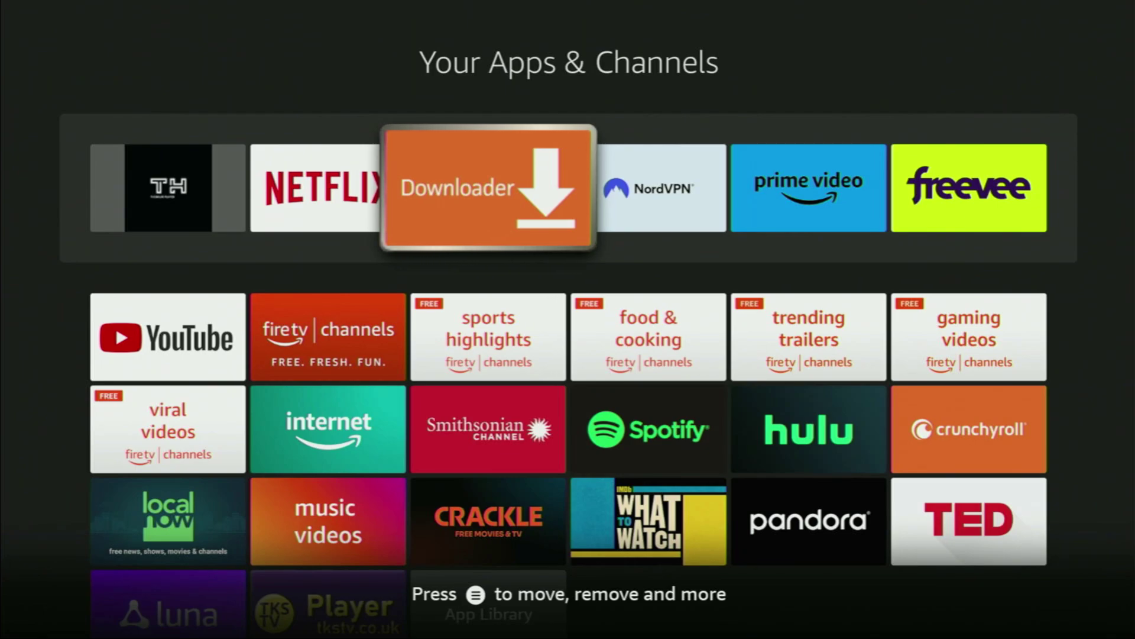
{"action": "key", "text": "Right"}
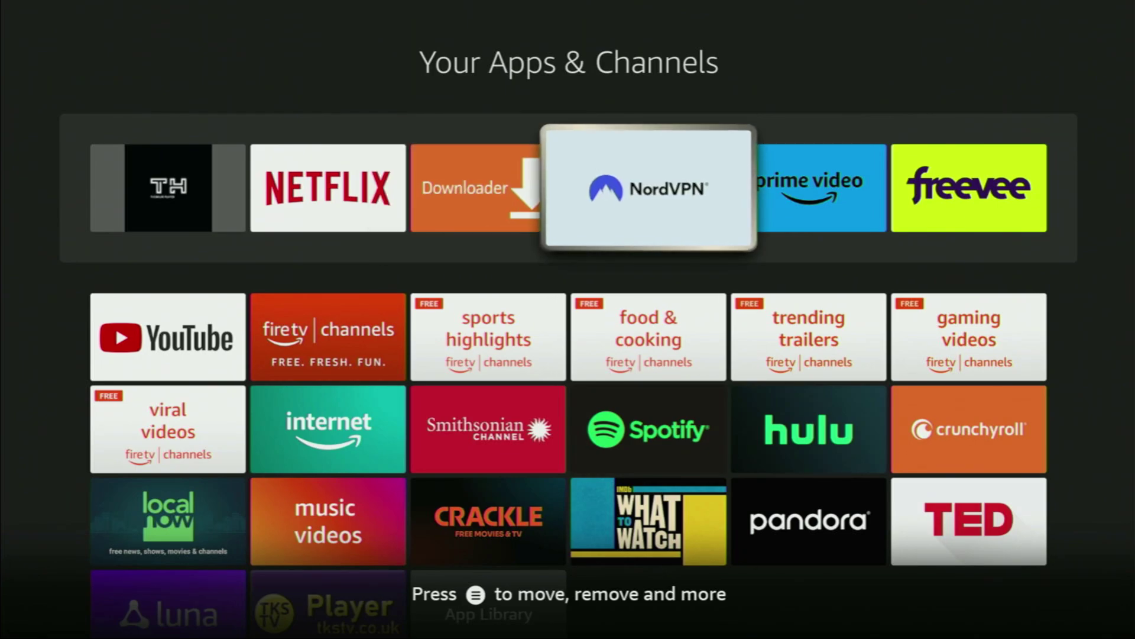
{"action": "key", "text": "Return"}
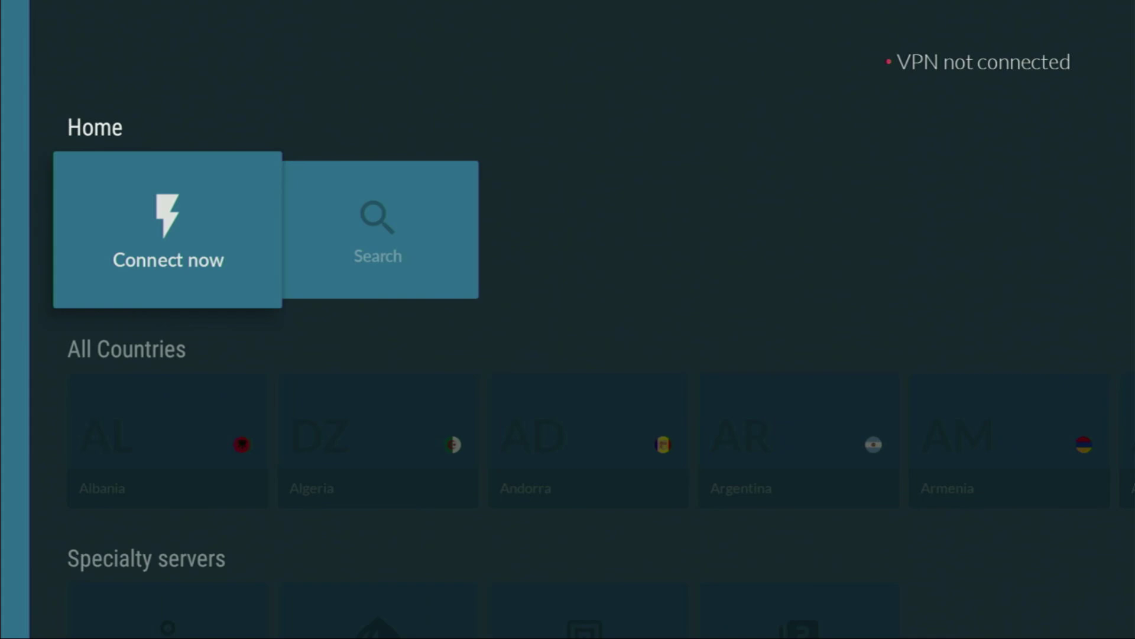
{"action": "key", "text": "Down"}
{"action": "key", "text": "Right"}
{"action": "key", "text": "Right"}
{"action": "key", "text": "Right"}
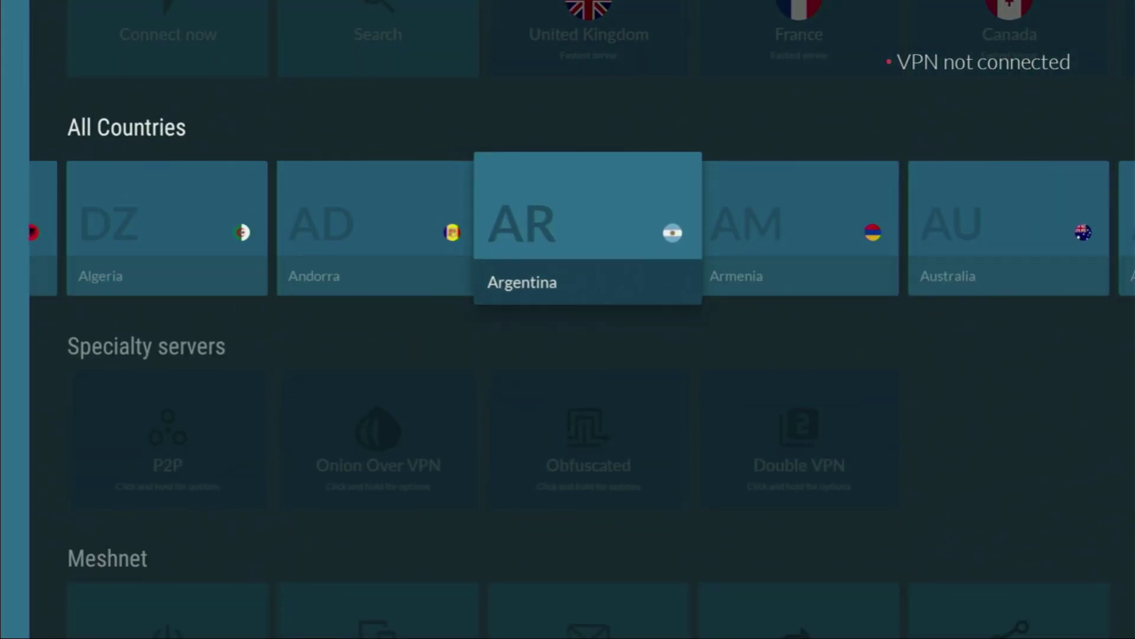
{"action": "key", "text": "Right"}
{"action": "key", "text": "Right"}
{"action": "key", "text": "Right"}
{"action": "key", "text": "Up"}
{"action": "key", "text": "Right"}
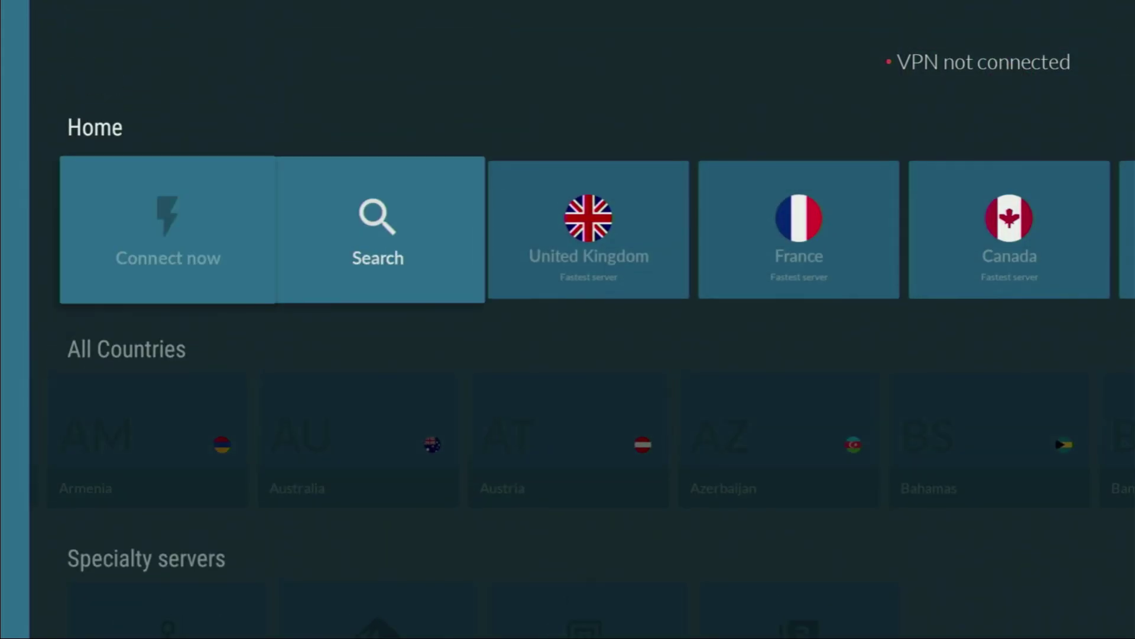
{"action": "key", "text": "Right"}
{"action": "key", "text": "Right"}
{"action": "key", "text": "Right"}
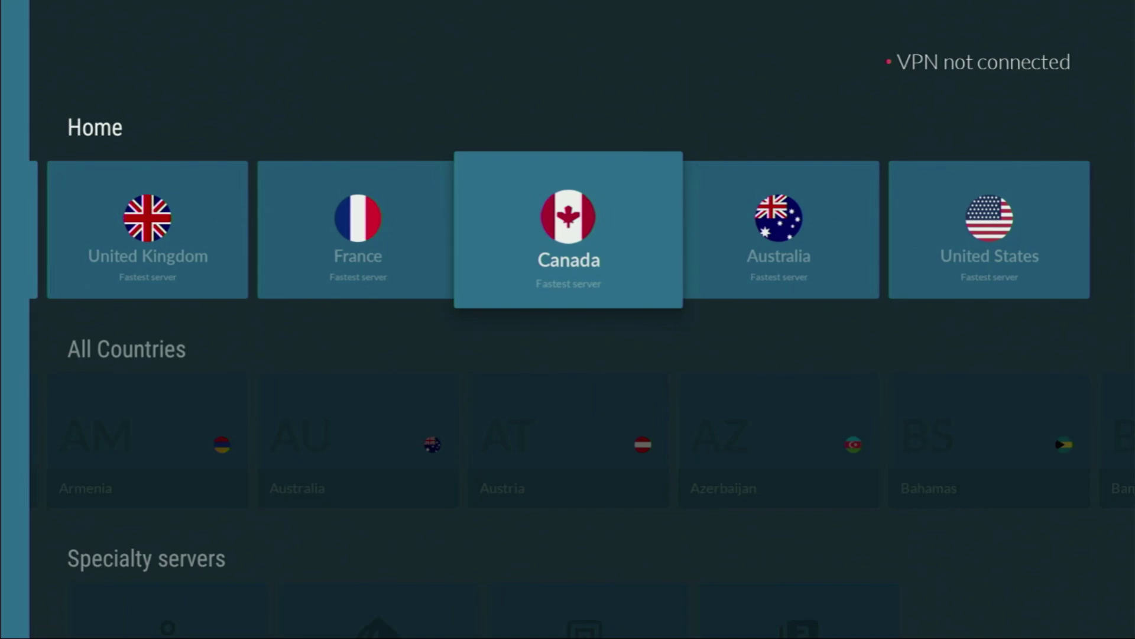
{"action": "key", "text": "Right"}
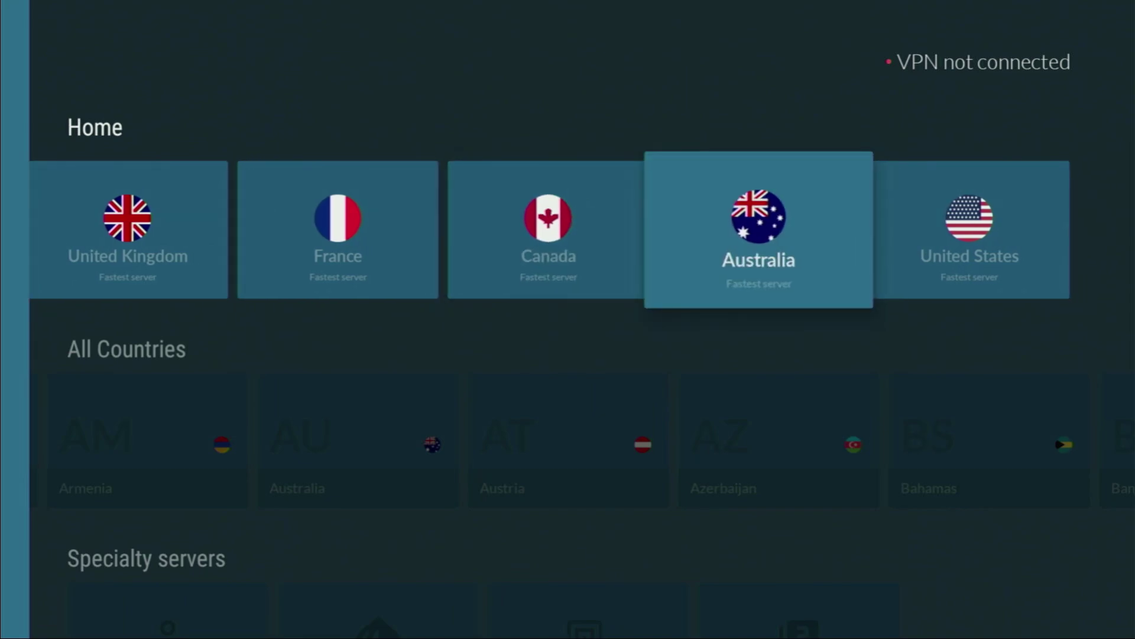
{"action": "key", "text": "Down"}
{"action": "key", "text": "Right"}
{"action": "key", "text": "Right"}
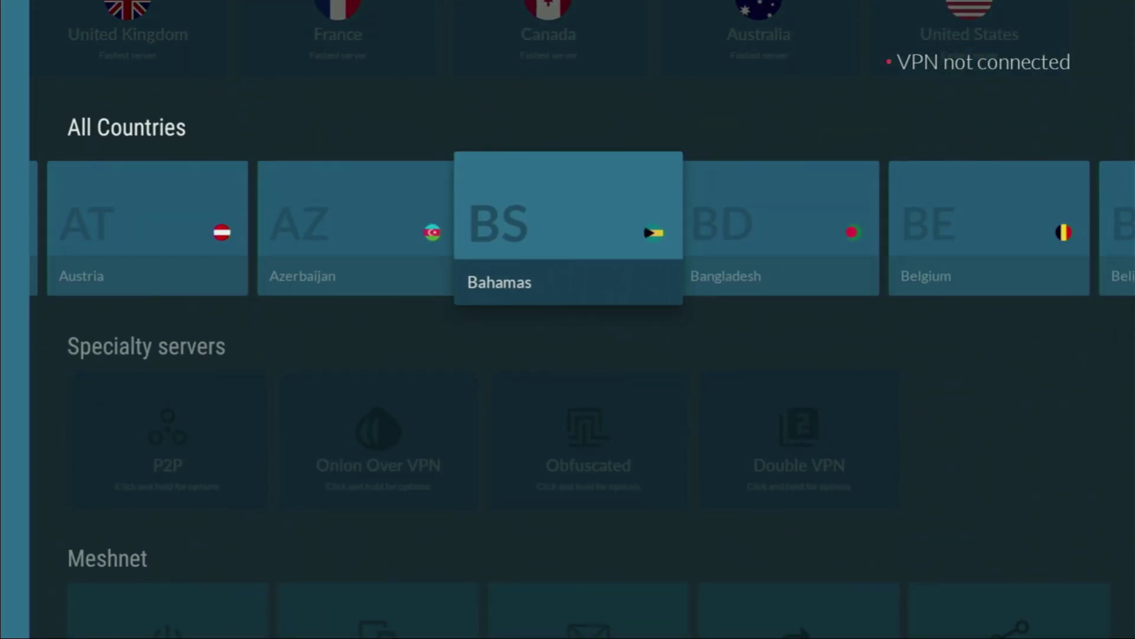
{"action": "key", "text": "Right"}
{"action": "key", "text": "Up"}
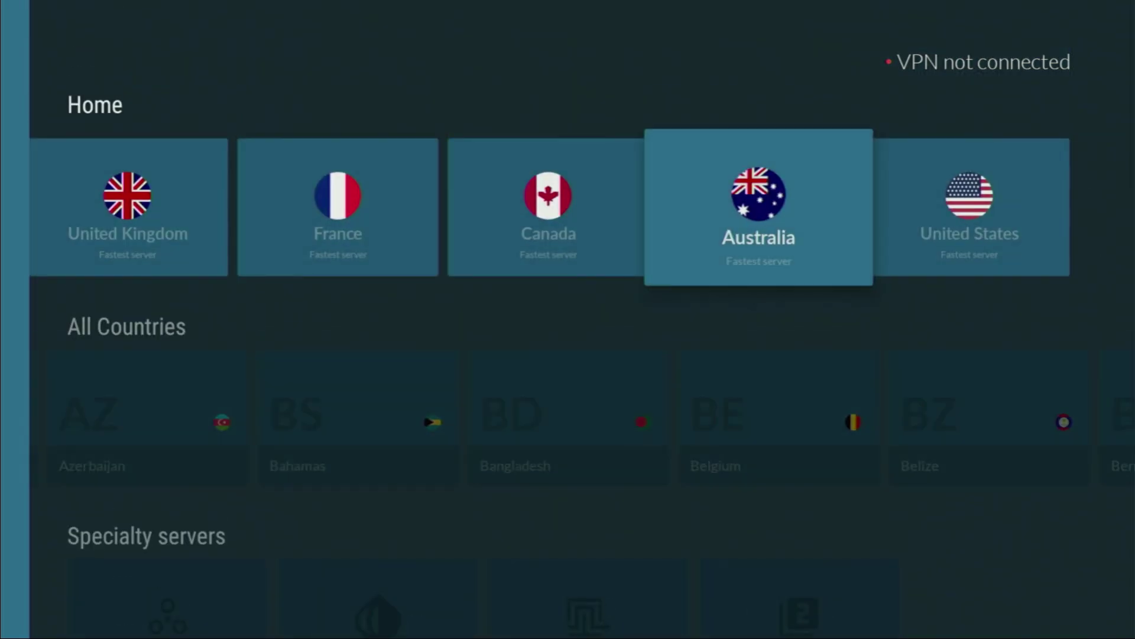
{"action": "key", "text": "Return"}
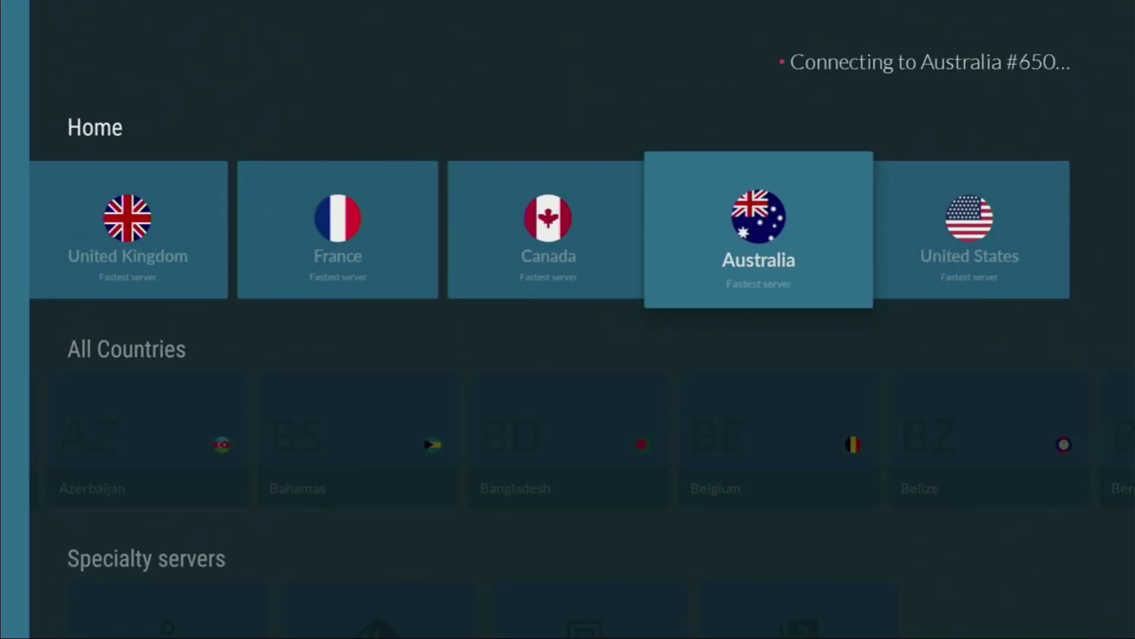
{"action": "key", "text": "Down"}
{"action": "key", "text": "Right"}
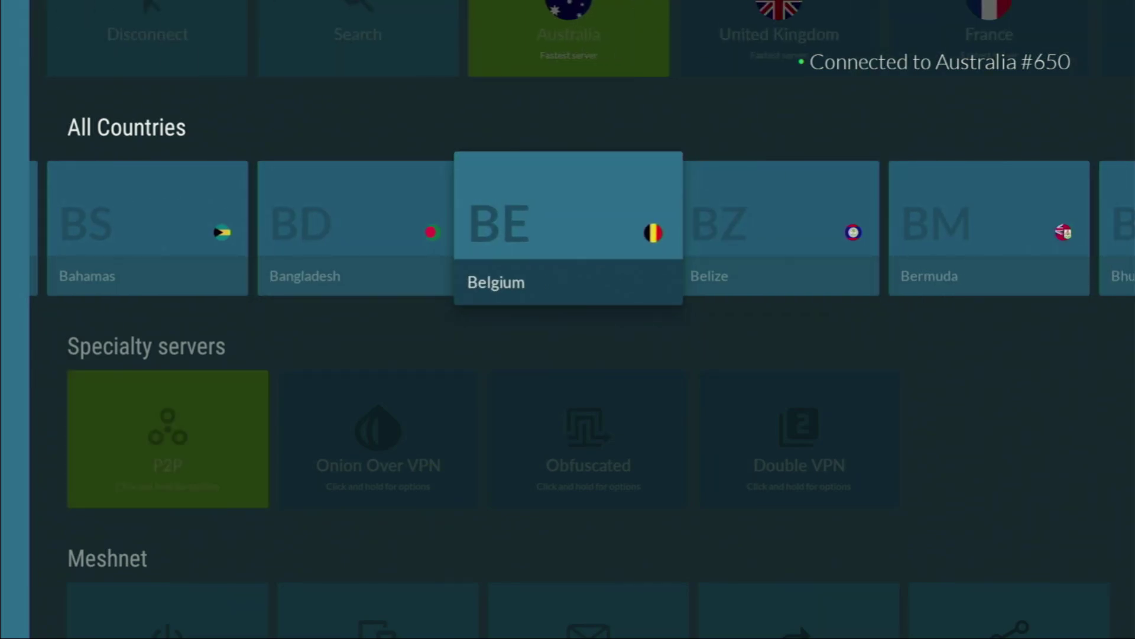
{"action": "key", "text": "Right"}
{"action": "key", "text": "Up"}
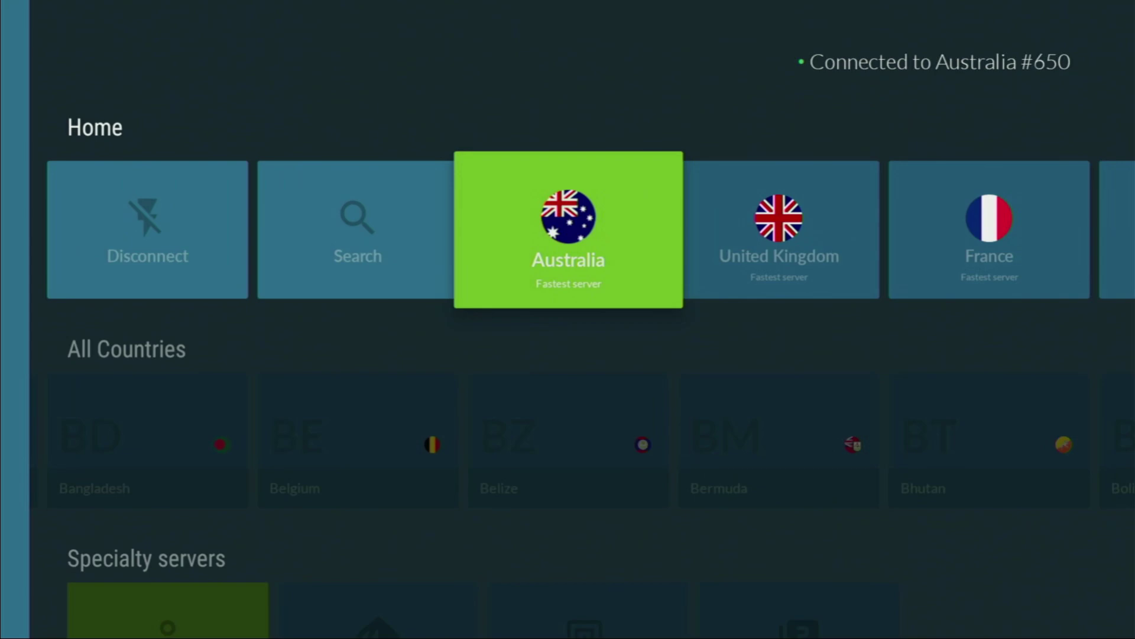
{"action": "key", "text": "Right"}
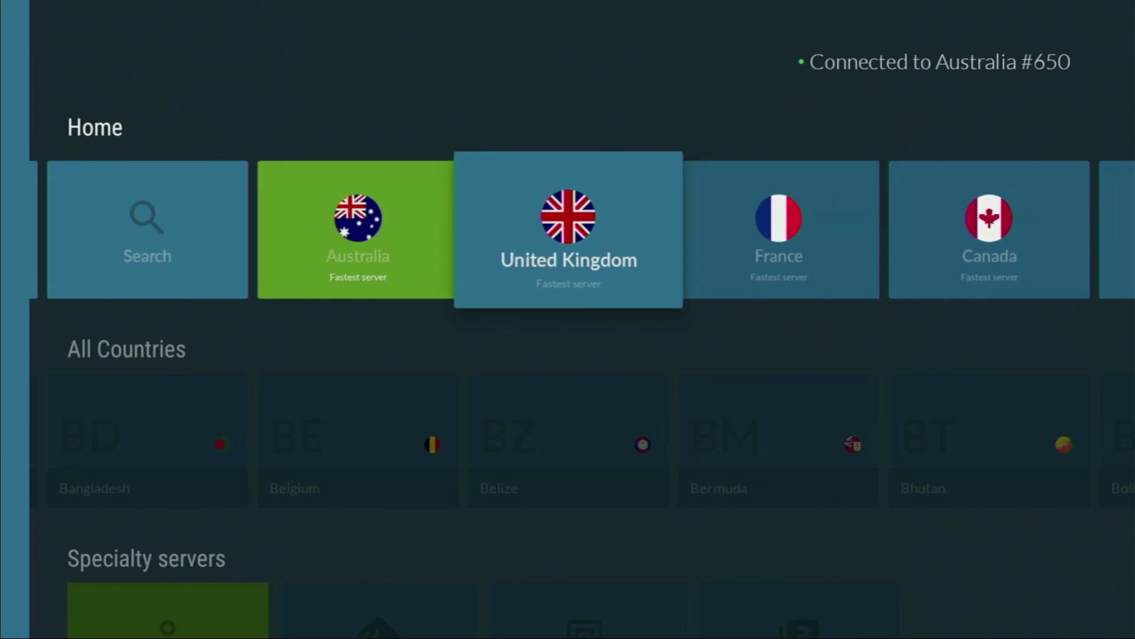
{"action": "key", "text": "Right"}
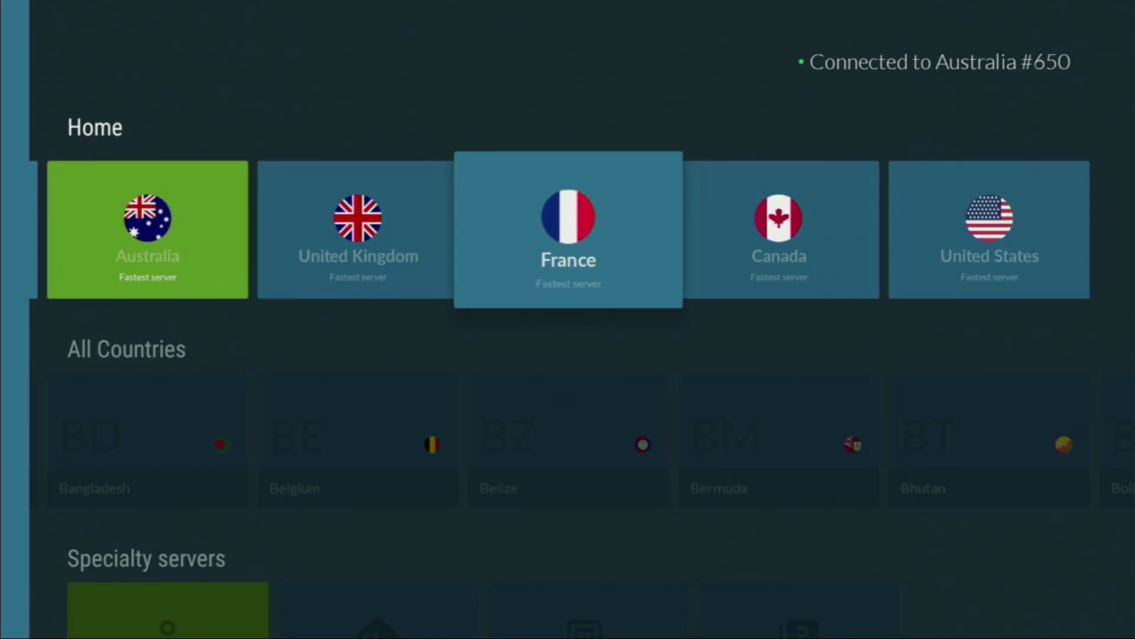
{"action": "key", "text": "Down"}
{"action": "key", "text": "Right"}
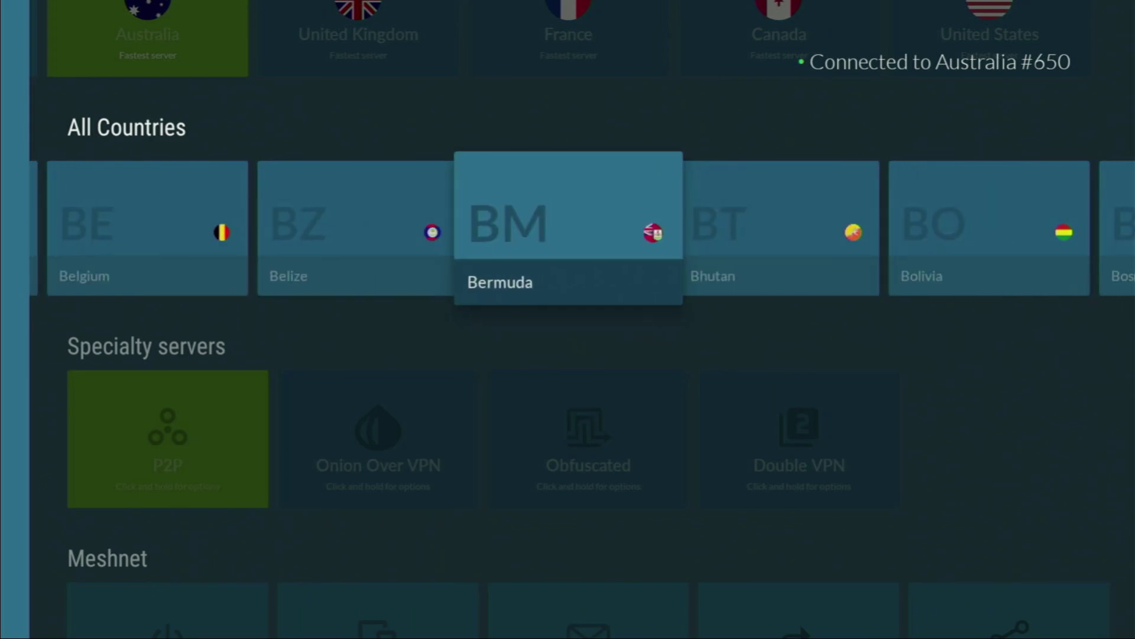
{"action": "key", "text": "Right"}
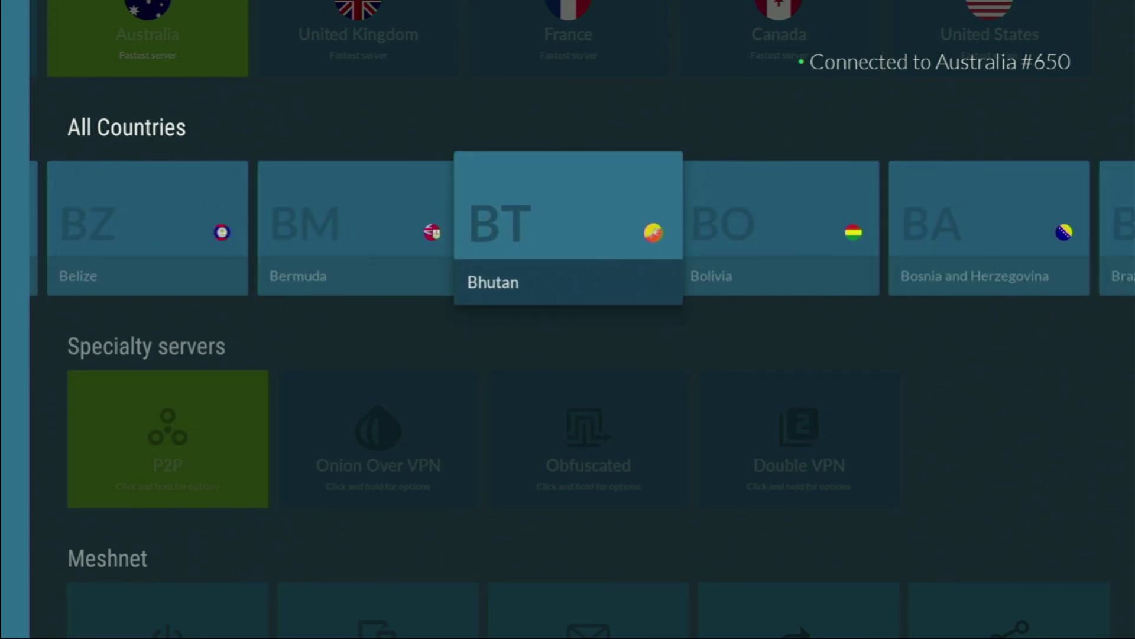
{"action": "key", "text": "Right"}
{"action": "key", "text": "Right"}
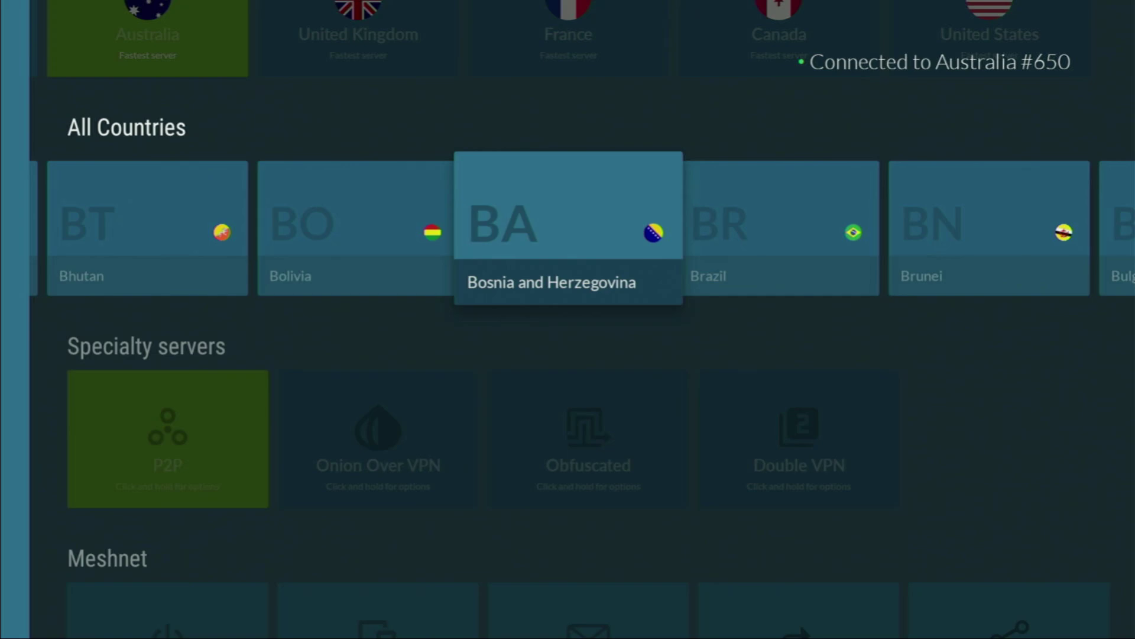
{"action": "key", "text": "Right"}
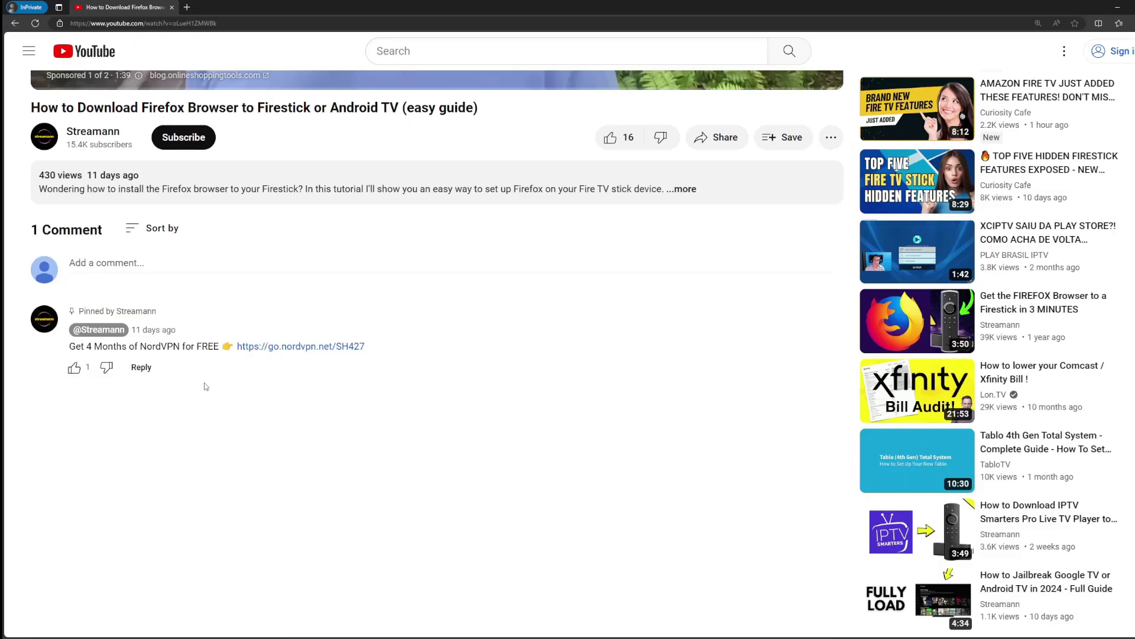
Open the pinned comment's NordVPN link and highlight the '+ 4 extra months' offer
{"action": "left_click_drag", "start_coordinate": [366, 347], "coordinate": [236, 348]}
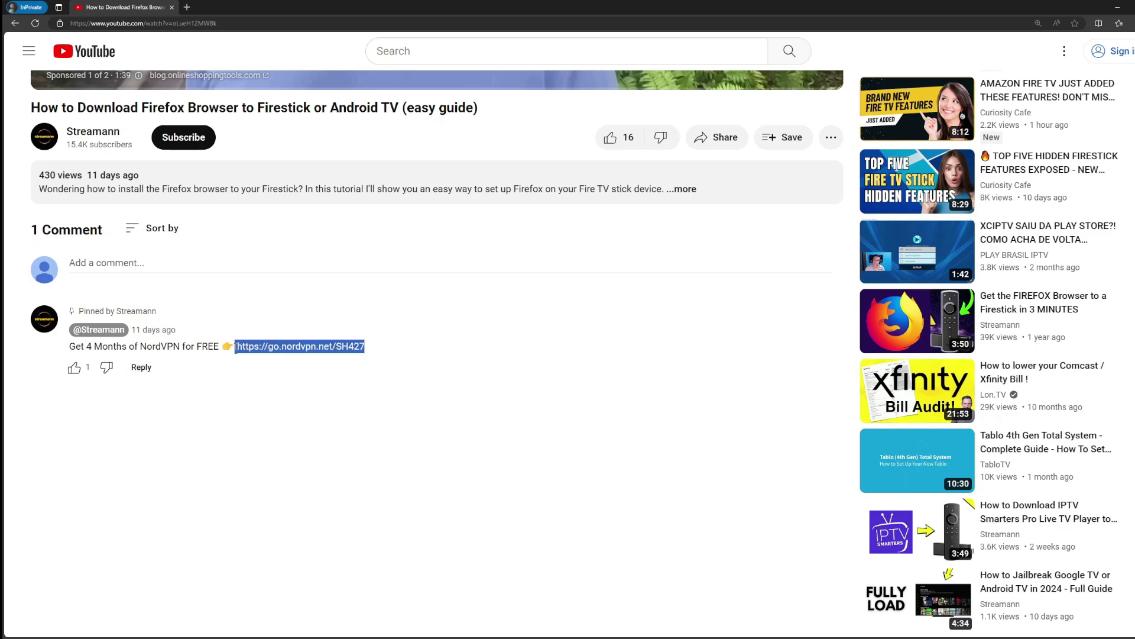
{"action": "left_click", "coordinate": [305, 349]}
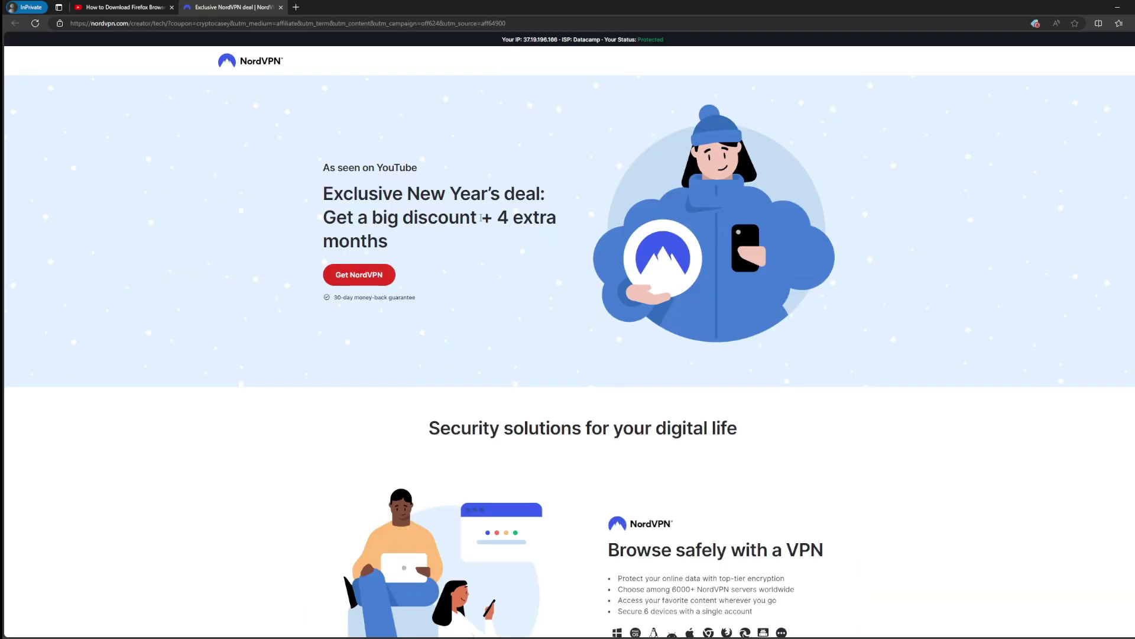
{"action": "left_click_drag", "start_coordinate": [481, 217], "coordinate": [524, 242]}
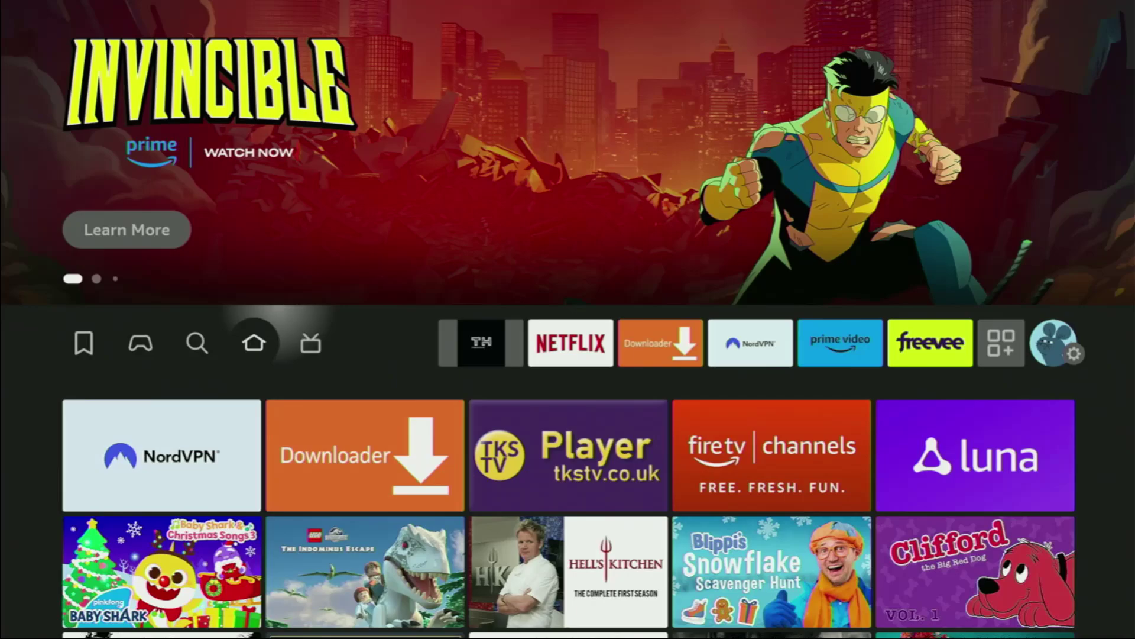
Launch Downloader from the home screen's app row and switch to its Home page
{"action": "key", "text": "Left"}
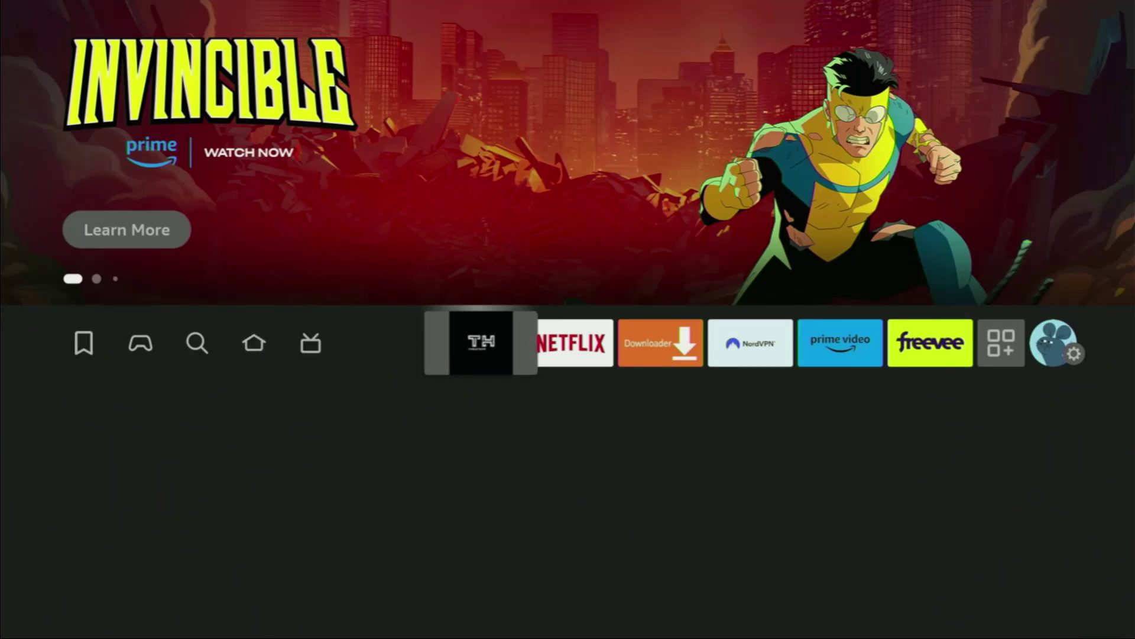
{"action": "key", "text": "Right"}
{"action": "key", "text": "Right"}
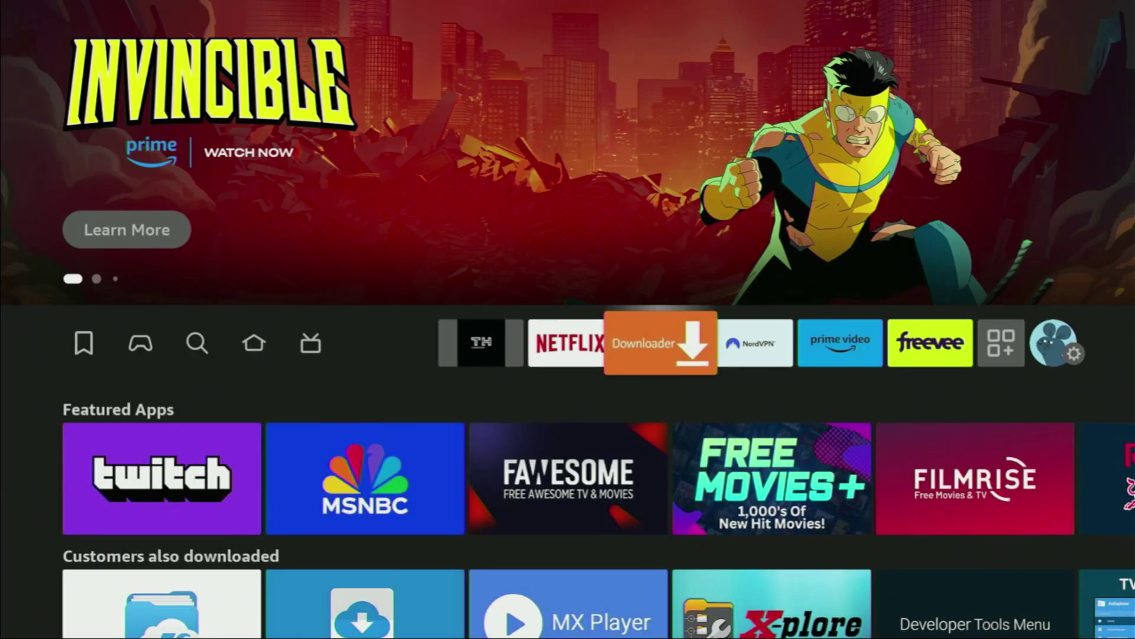
{"action": "key", "text": "Return"}
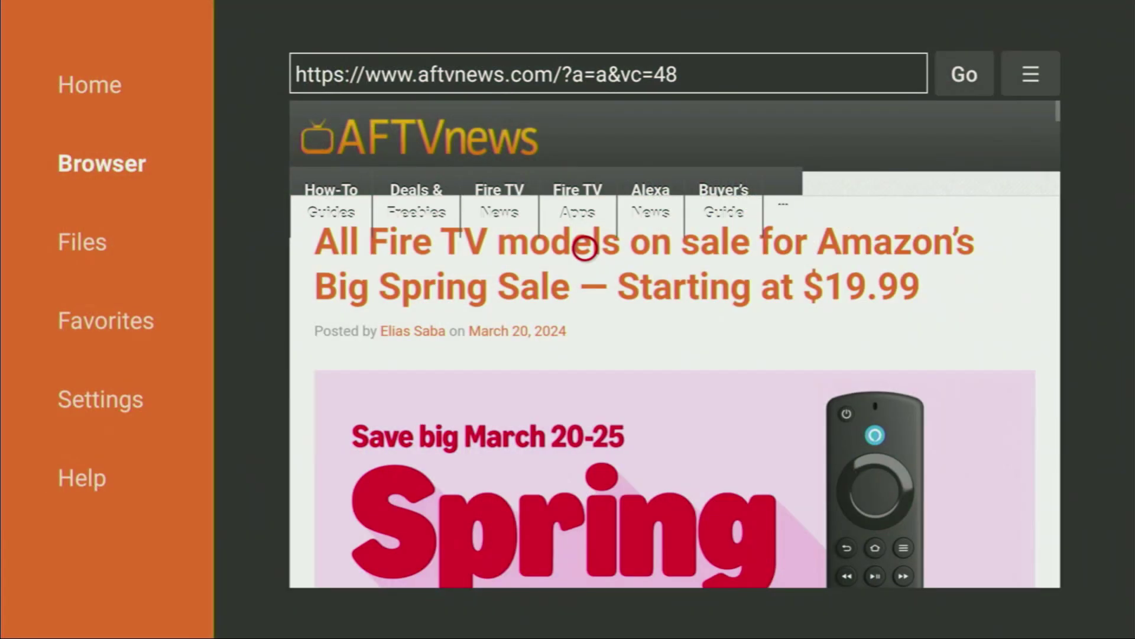
{"action": "key", "text": "Left"}
{"action": "key", "text": "Left"}
{"action": "key", "text": "Left"}
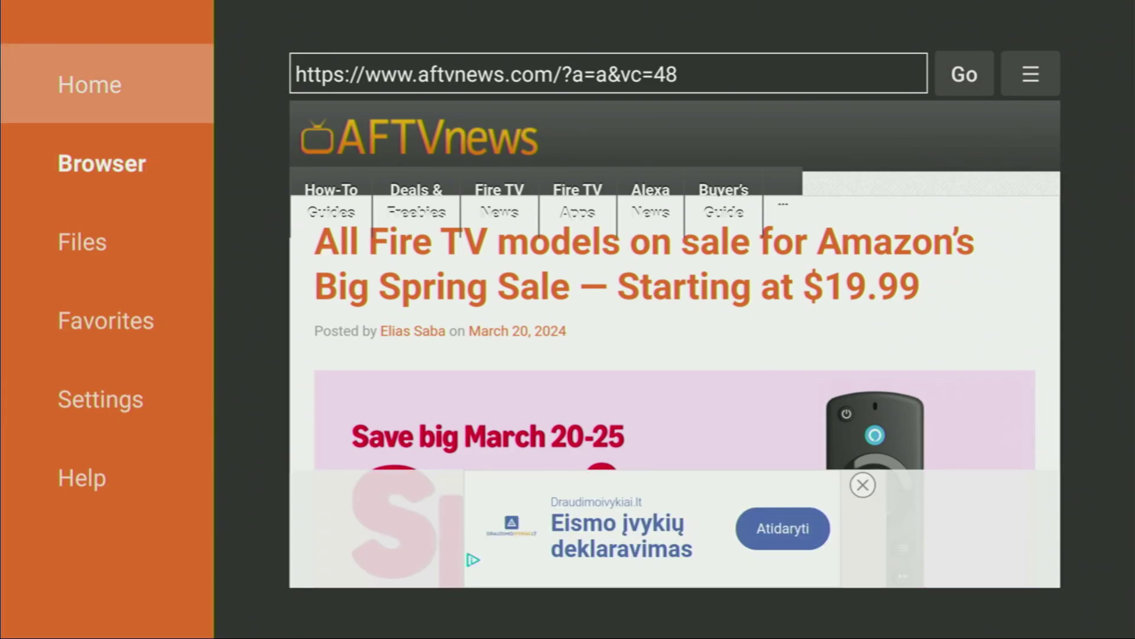
{"action": "key", "text": "Return"}
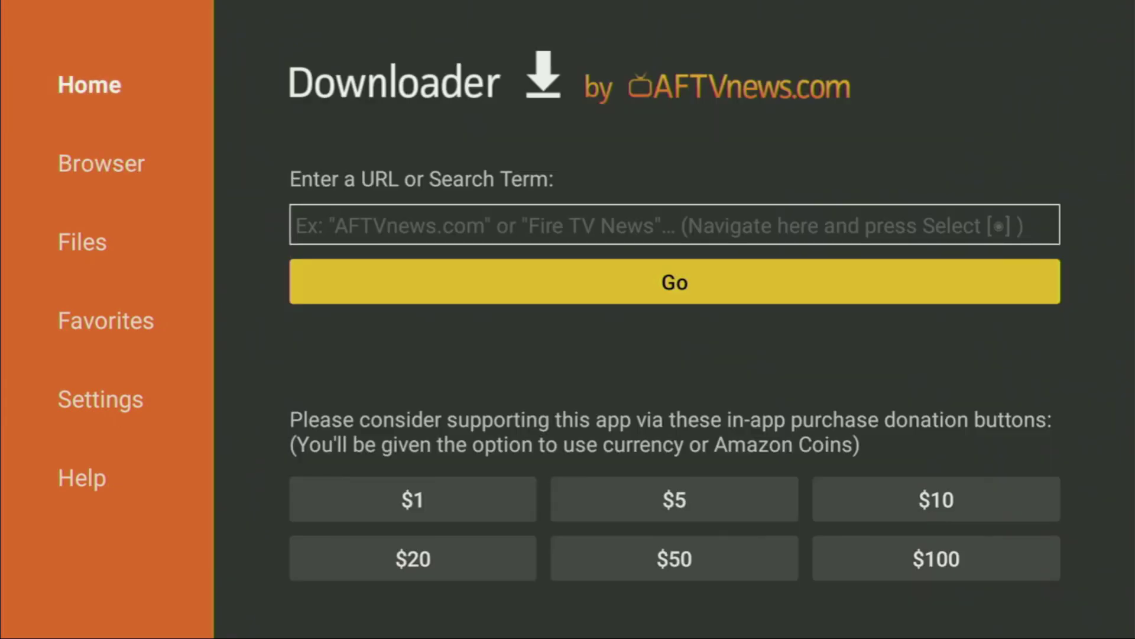
Enter applinked.store in Downloader's URL field and load the site
{"action": "key", "text": "Up"}
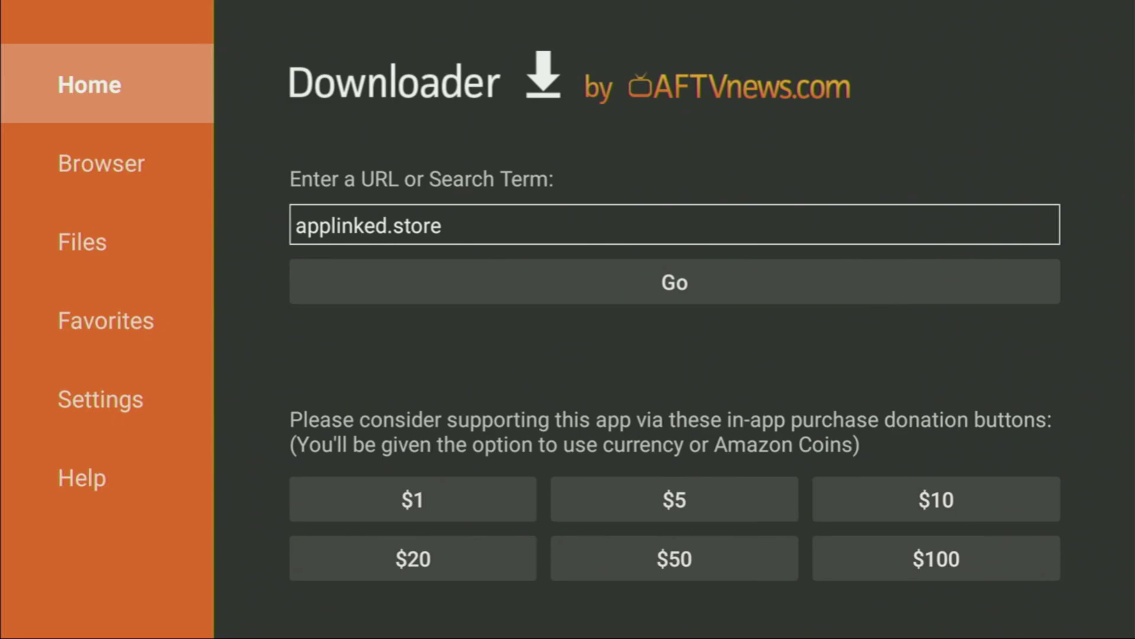
{"action": "left_click", "coordinate": [674, 282]}
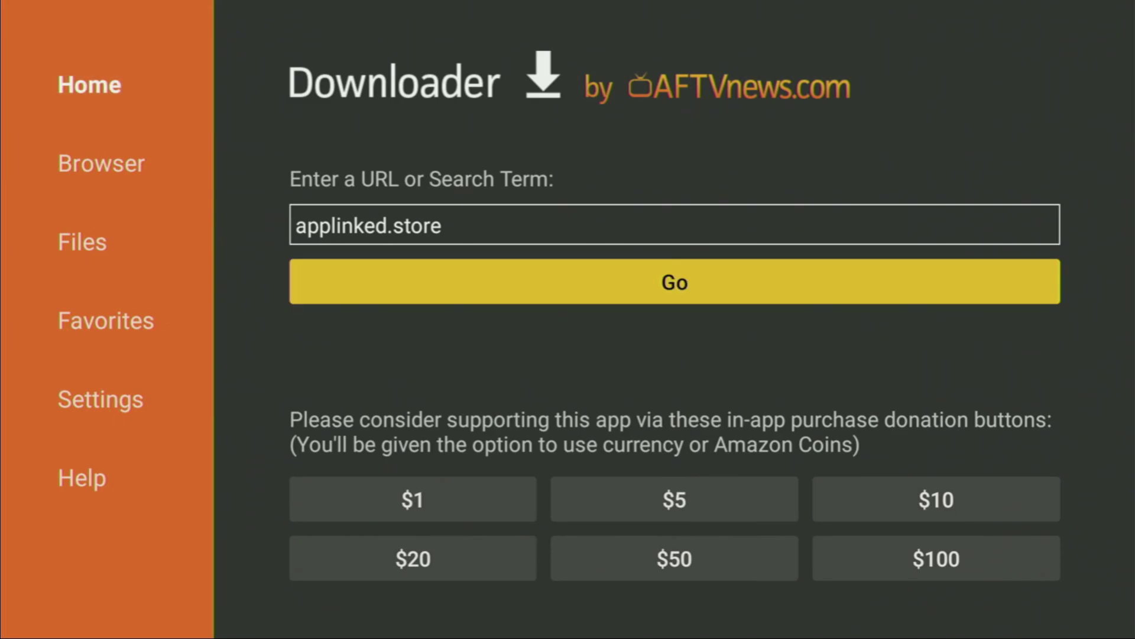
{"action": "key", "text": "Return"}
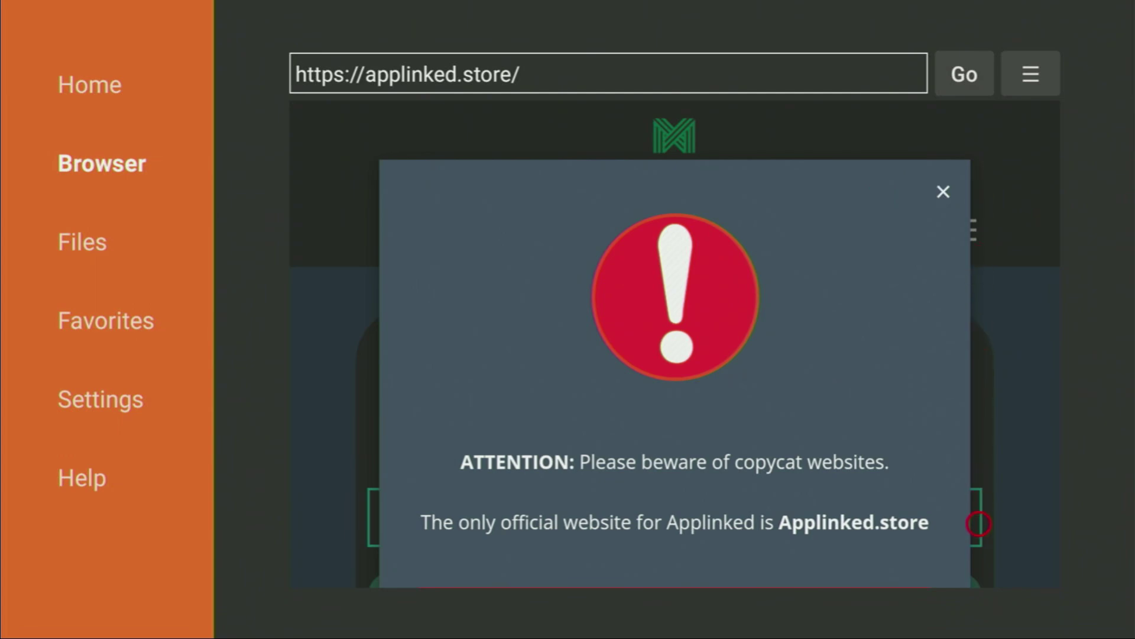
Close the copycat-website warning and scroll down to the Download The App section
{"action": "scroll", "coordinate": [979, 523], "scroll_direction": "down", "scroll_amount": 3}
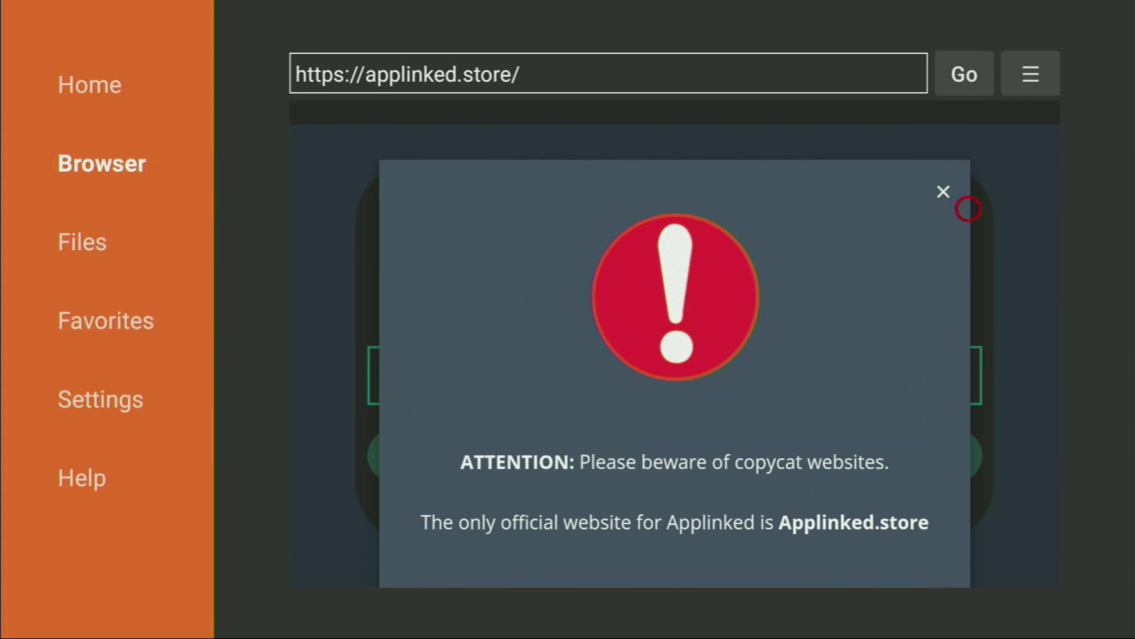
{"action": "left_click", "coordinate": [961, 178]}
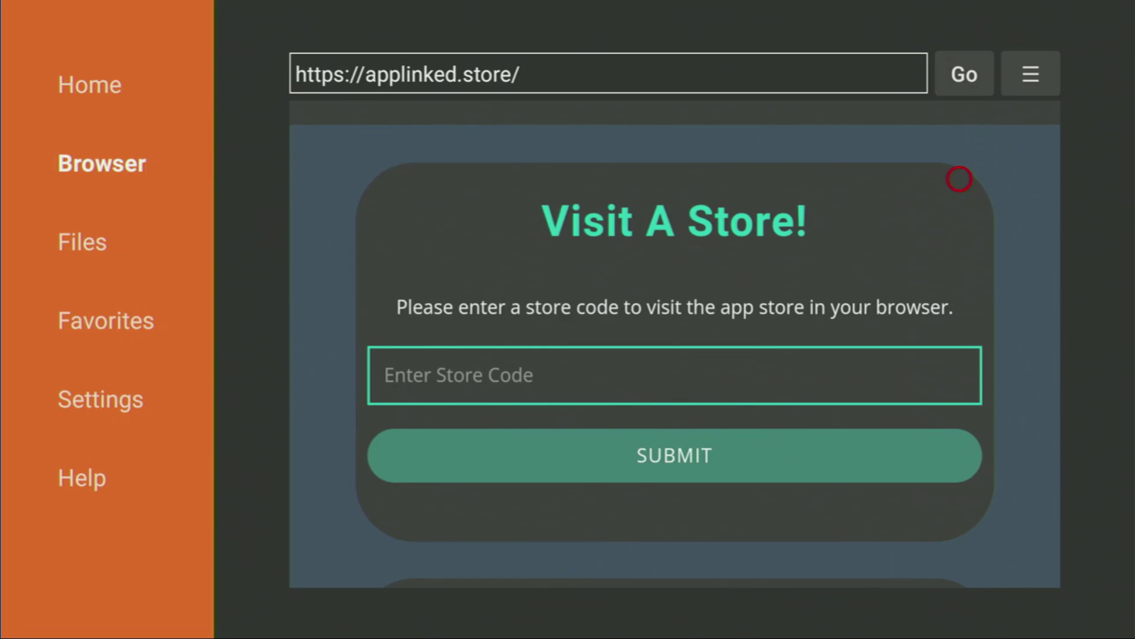
{"action": "scroll", "coordinate": [929, 564], "scroll_direction": "down", "scroll_amount": 3}
{"action": "scroll", "coordinate": [929, 563], "scroll_direction": "down", "scroll_amount": 3}
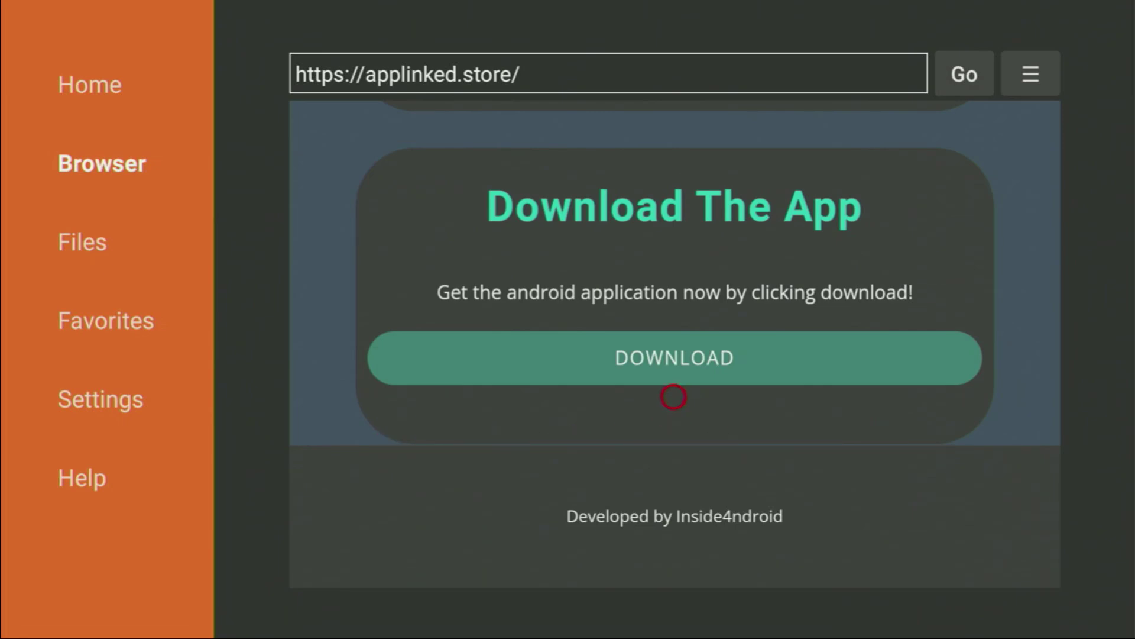
Download and install the AppLinked APK, then finish with Done without opening it
{"action": "left_click", "coordinate": [674, 358]}
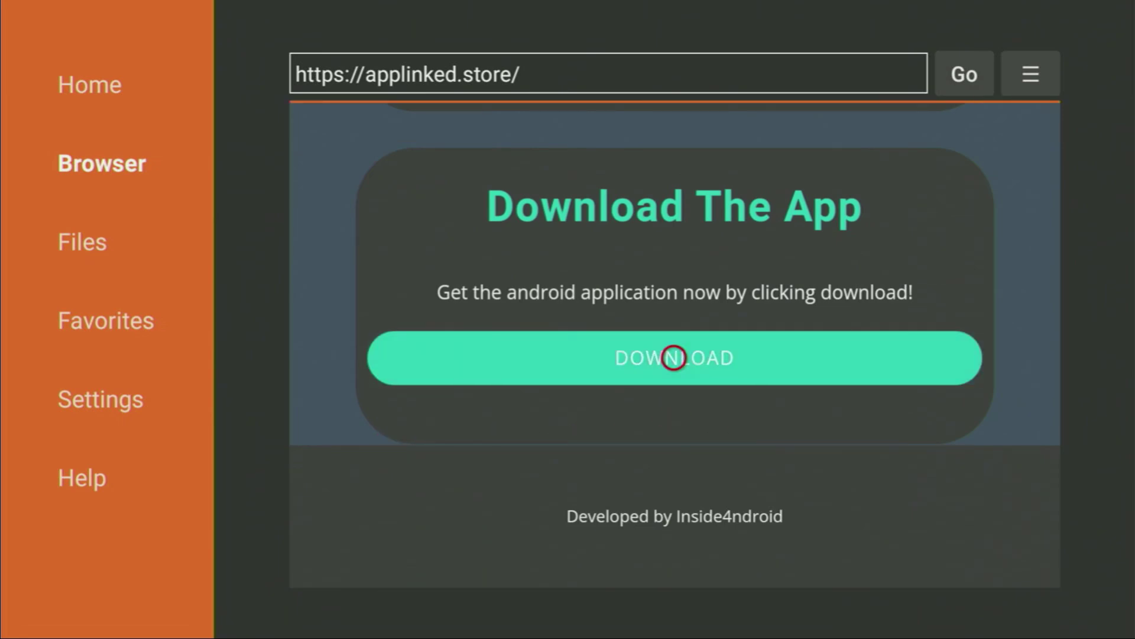
{"action": "key", "text": "Return"}
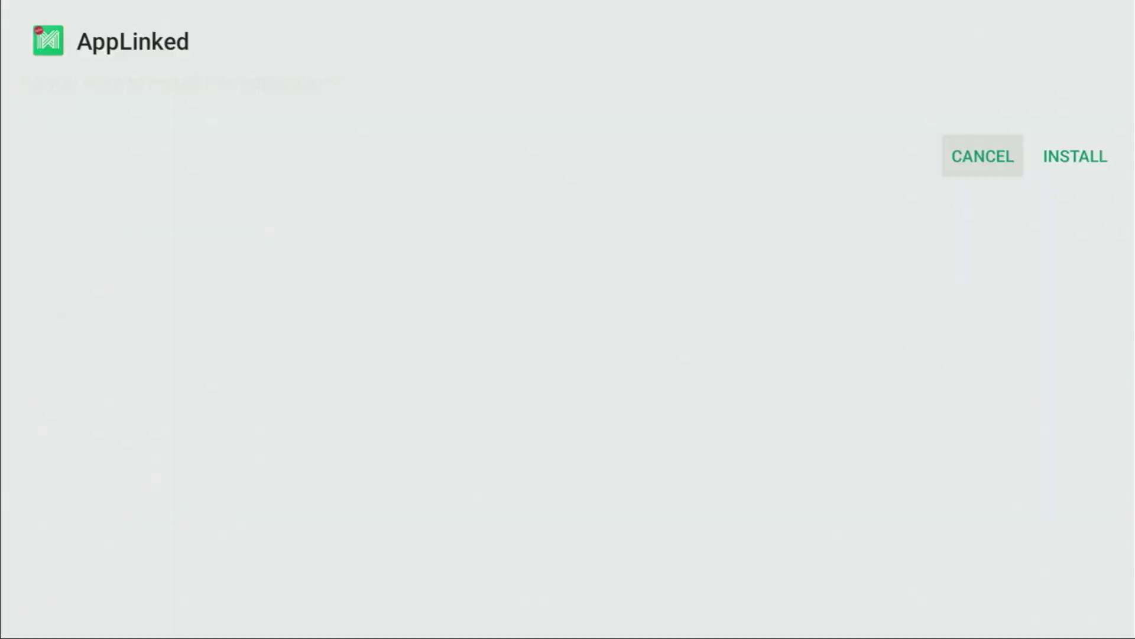
{"action": "key", "text": "Right"}
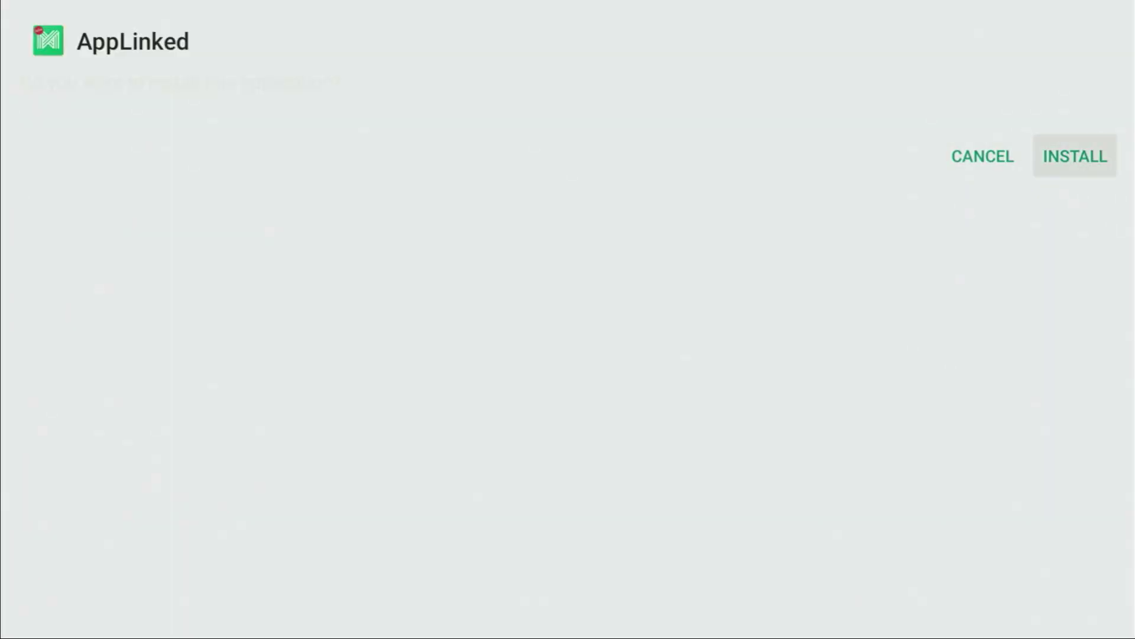
{"action": "key", "text": "Return"}
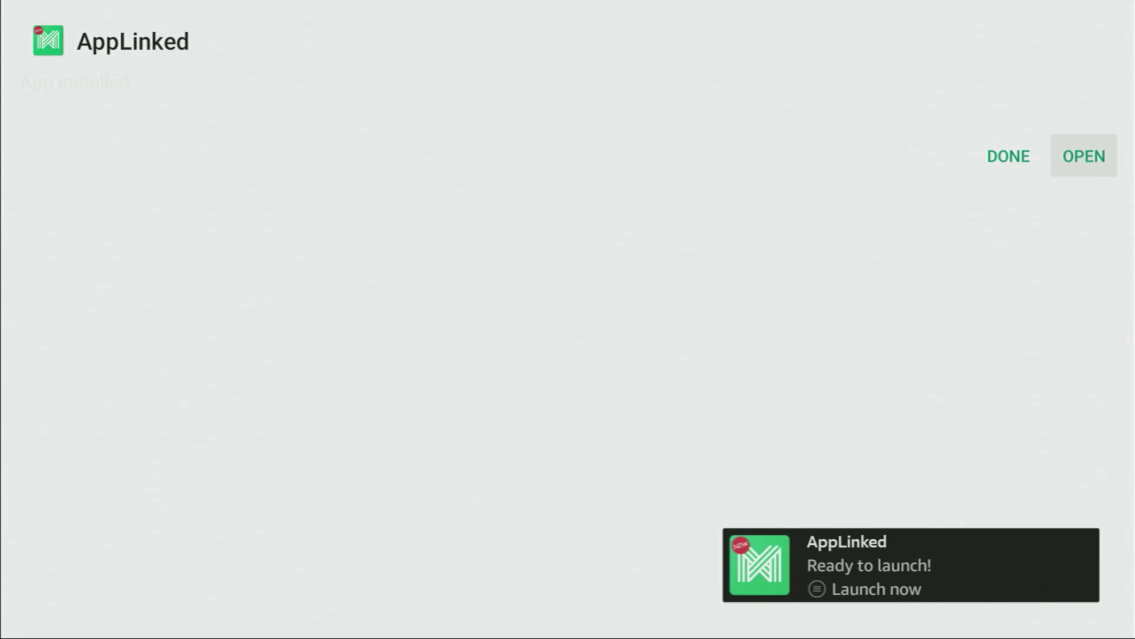
{"action": "key", "text": "Left"}
{"action": "key", "text": "Return"}
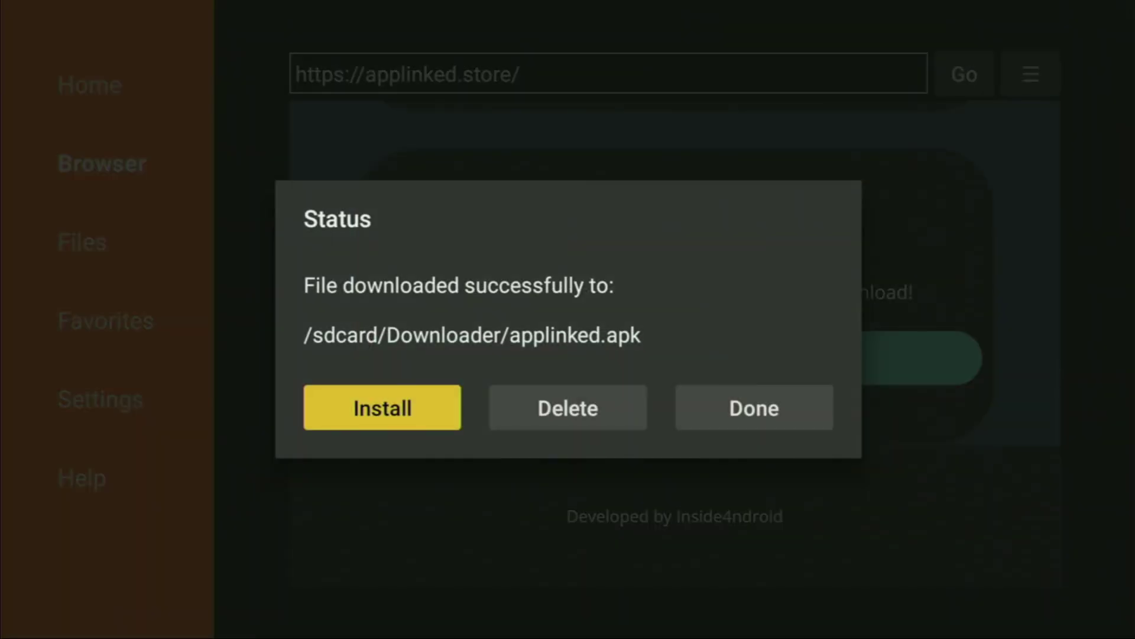
Delete and confirm removal of Downloader's applinked.apk file, then return to the Fire TV home screen
{"action": "key", "text": "Right"}
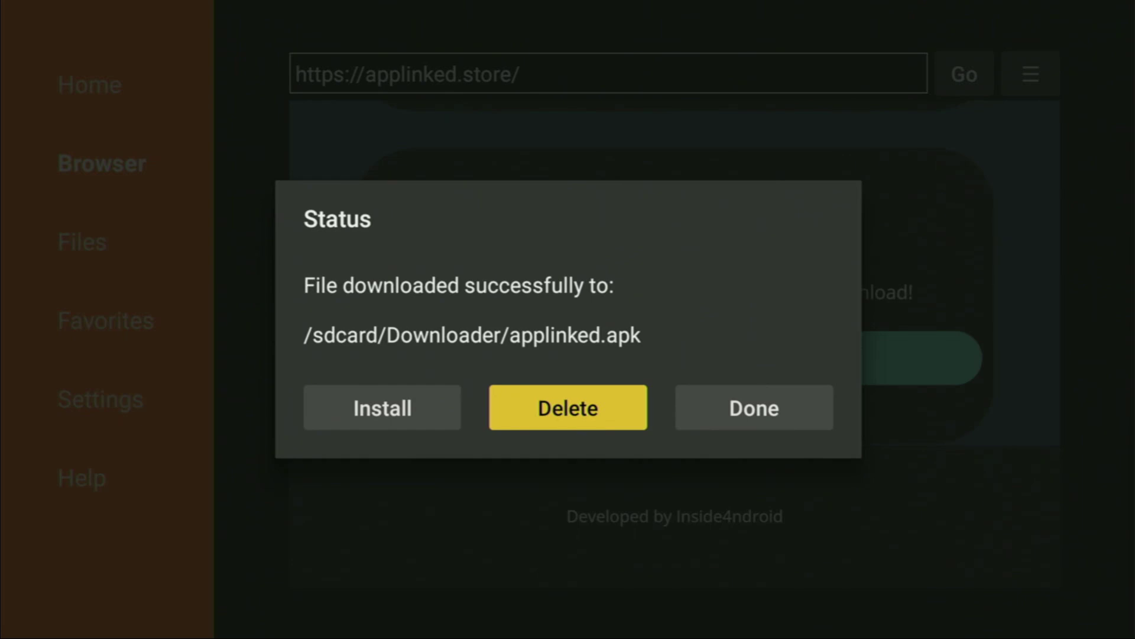
{"action": "key", "text": "Return"}
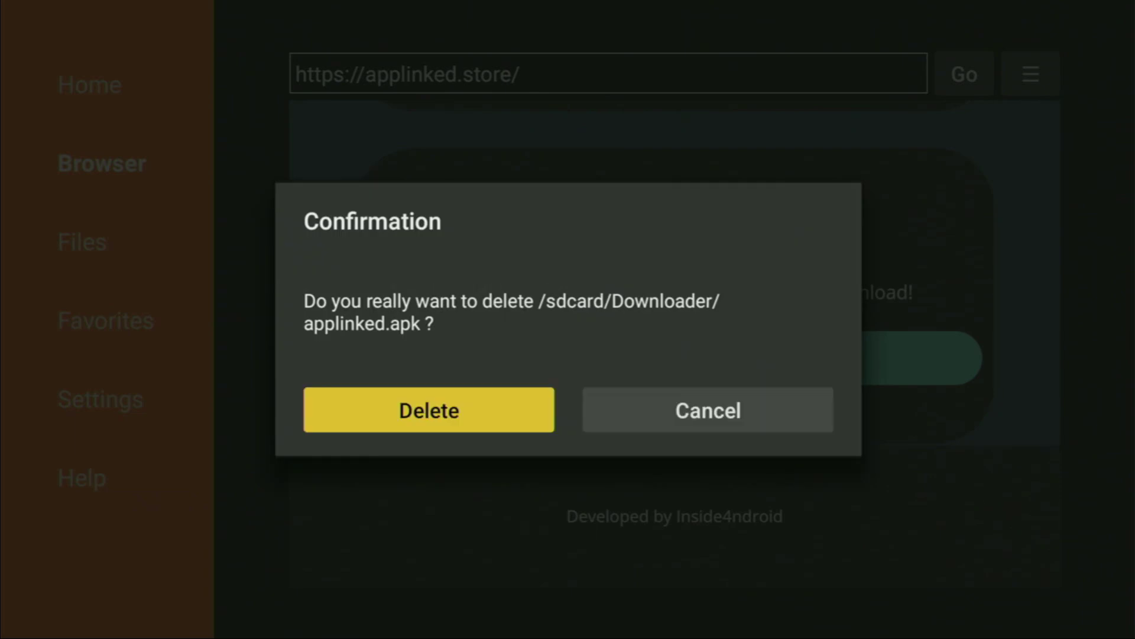
{"action": "key", "text": "Return"}
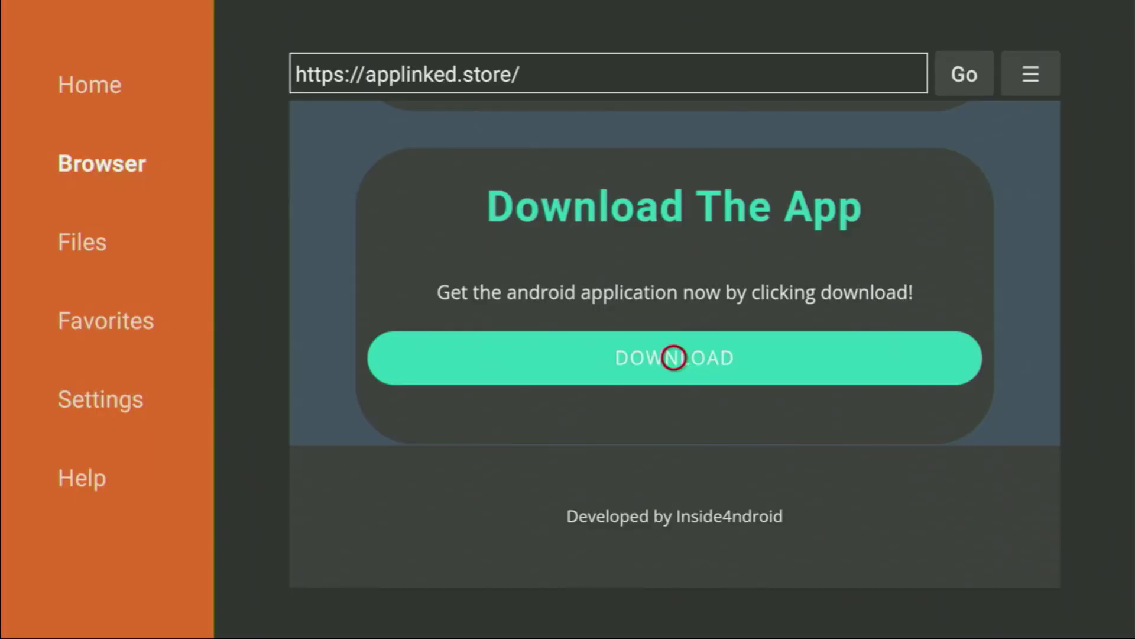
{"action": "key", "text": "Home"}
In Your Apps & Channels, move the AppLinked tile to the first slot with Move to front
{"action": "key", "text": "Right"}
{"action": "key", "text": "Right"}
{"action": "key", "text": "Right"}
{"action": "key", "text": "Right"}
{"action": "key", "text": "Right"}
{"action": "key", "text": "Right"}
{"action": "key", "text": "Right"}
{"action": "key", "text": "Right"}
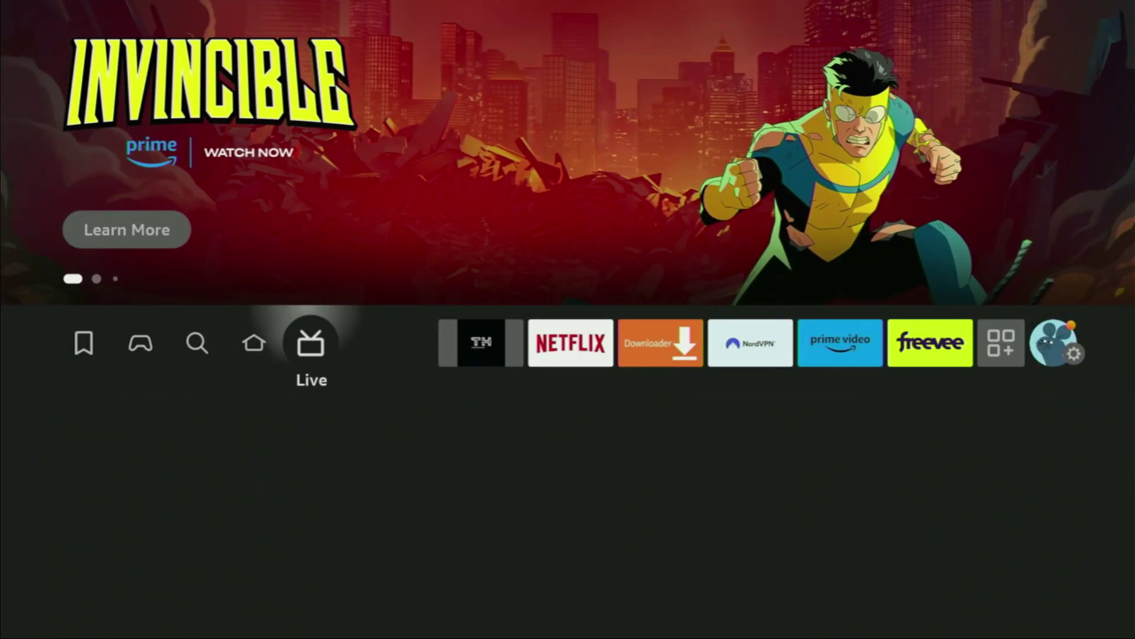
{"action": "key", "text": "Return"}
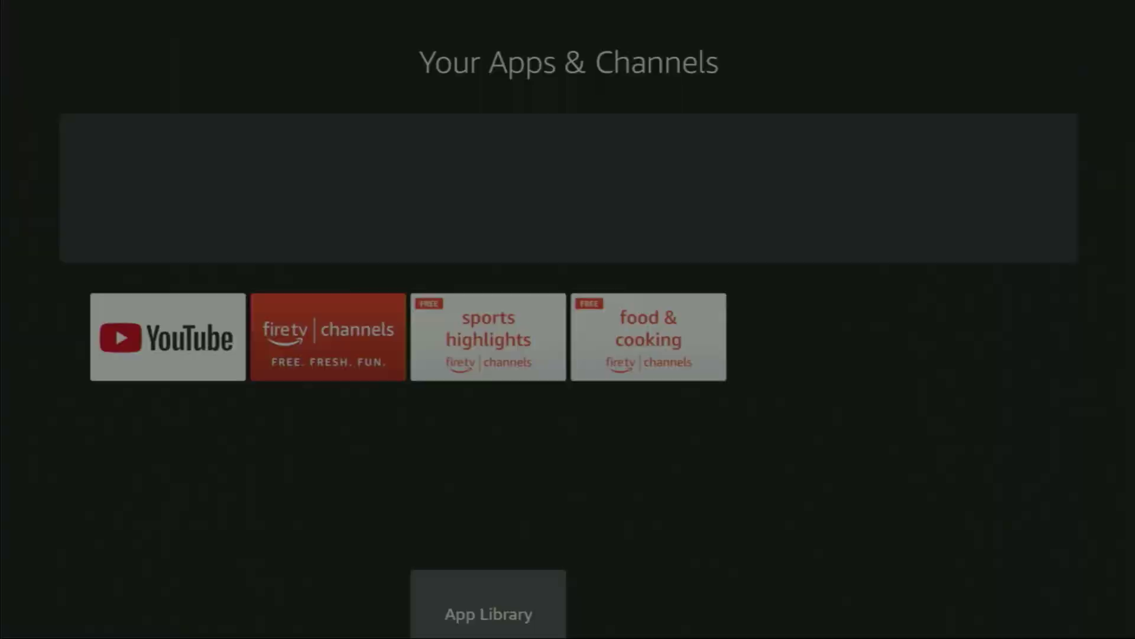
{"action": "key", "text": "Down"}
{"action": "key", "text": "Down"}
{"action": "key", "text": "Down"}
{"action": "key", "text": "Down"}
{"action": "key", "text": "Right"}
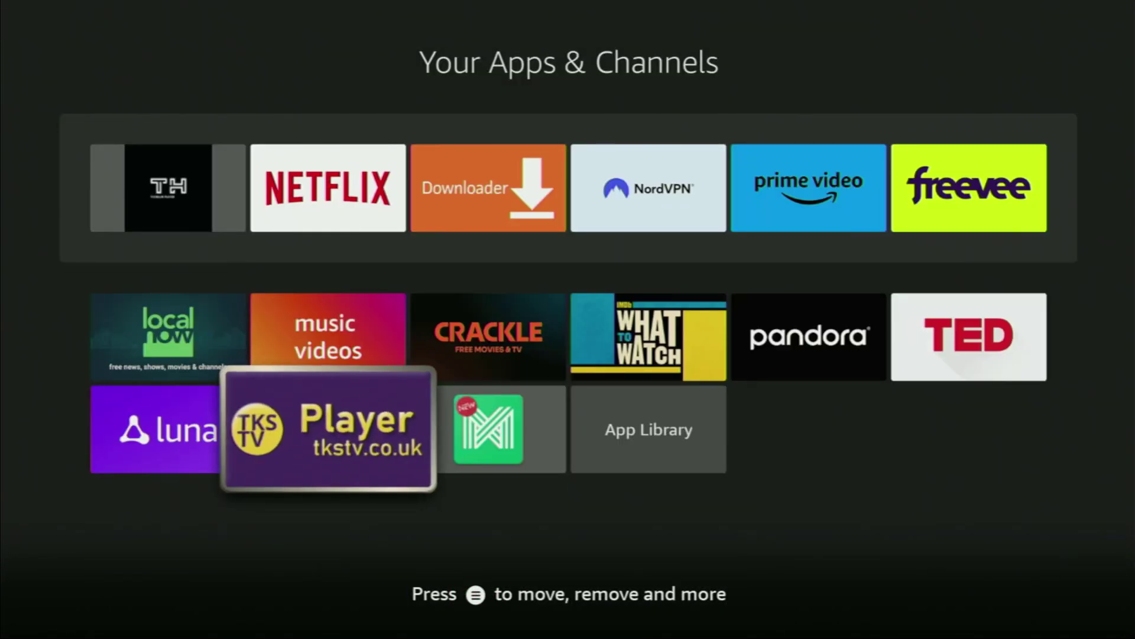
{"action": "key", "text": "Right"}
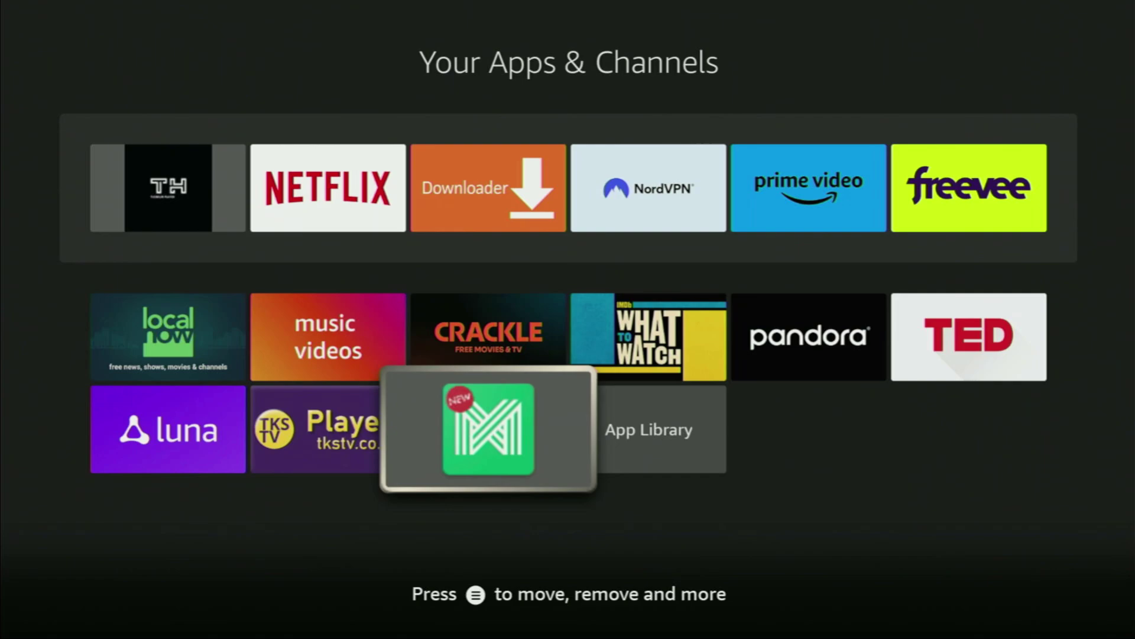
{"action": "key", "text": "Menu"}
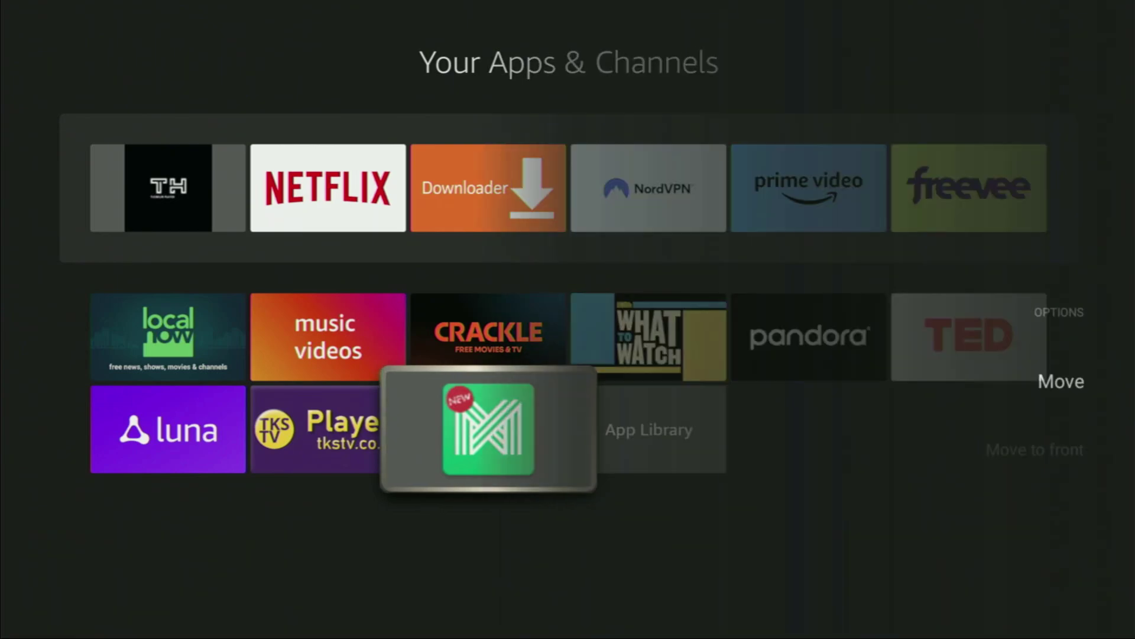
{"action": "key", "text": "Down"}
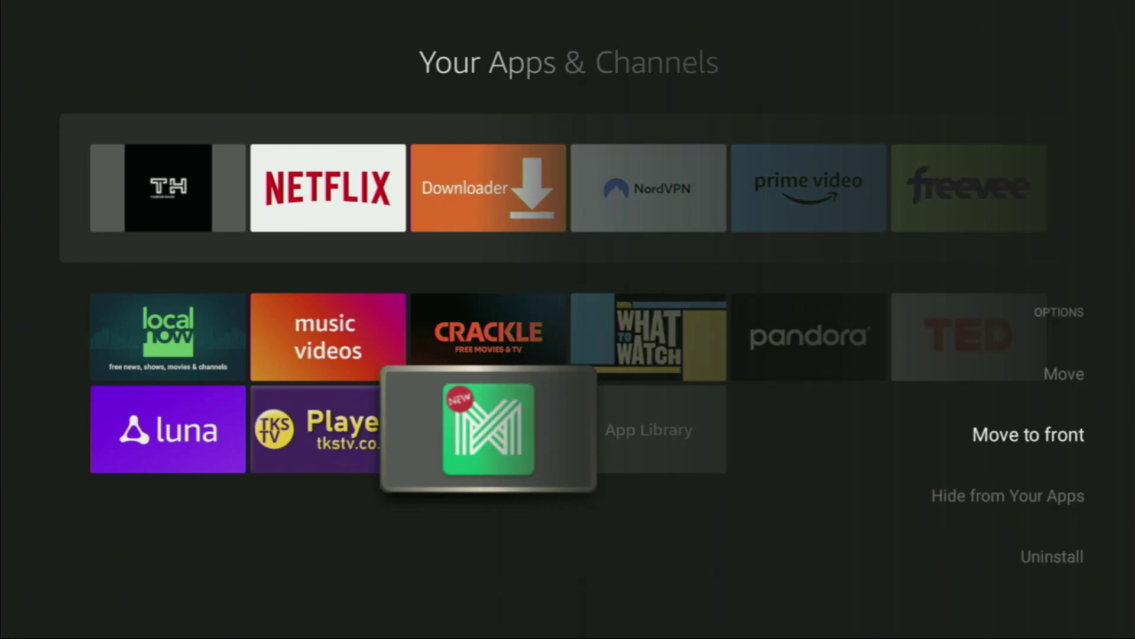
{"action": "key", "text": "Return"}
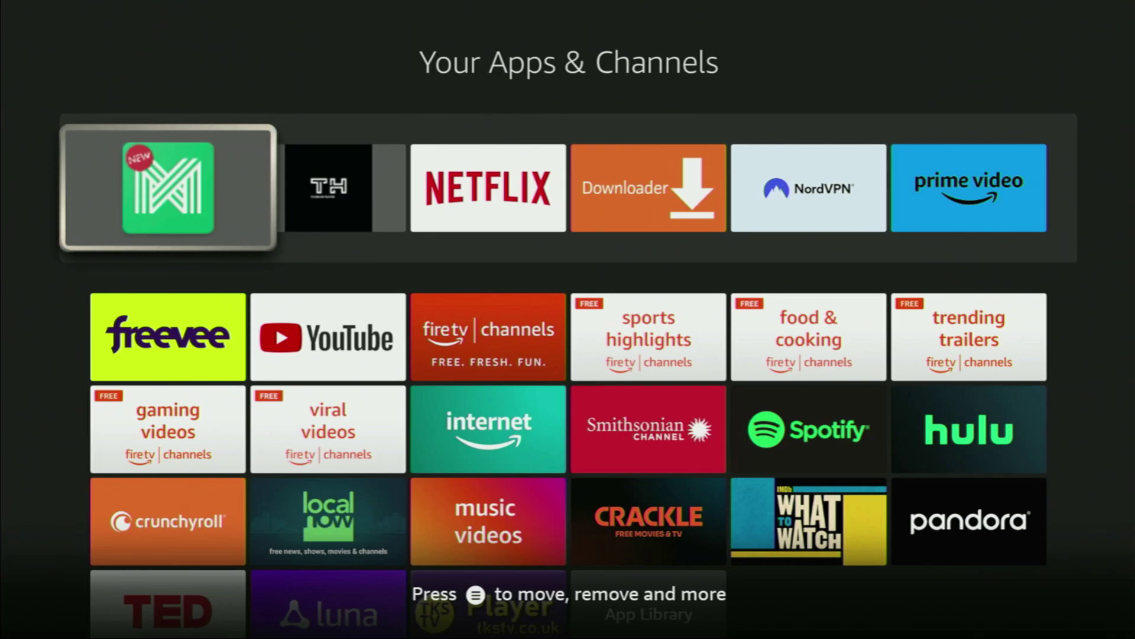
Launch AppLinked from its tile at the front of the grid
{"action": "key", "text": "Right"}
{"action": "key", "text": "Right"}
{"action": "key", "text": "Right"}
{"action": "key", "text": "Right"}
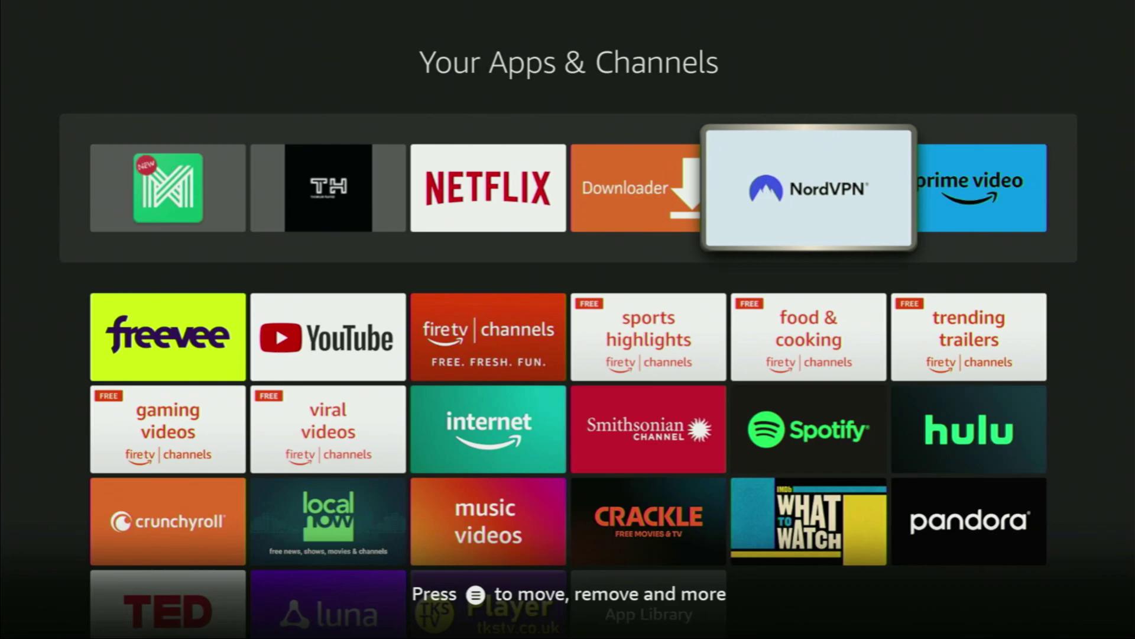
{"action": "key", "text": "Left"}
{"action": "key", "text": "Left"}
{"action": "key", "text": "Left"}
{"action": "key", "text": "Left"}
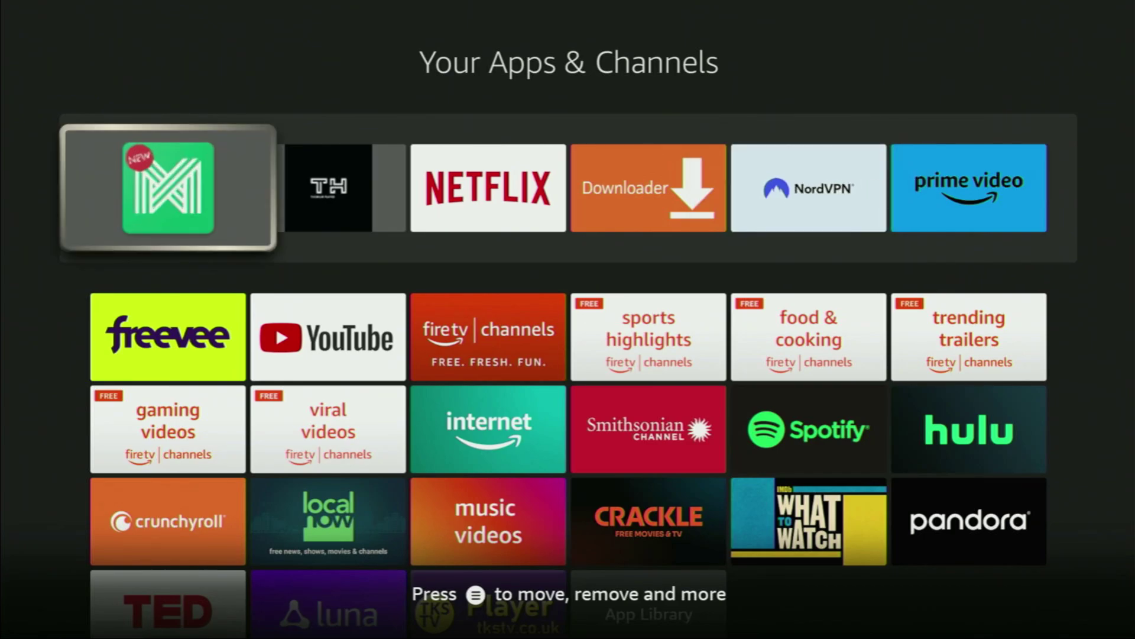
{"action": "key", "text": "Return"}
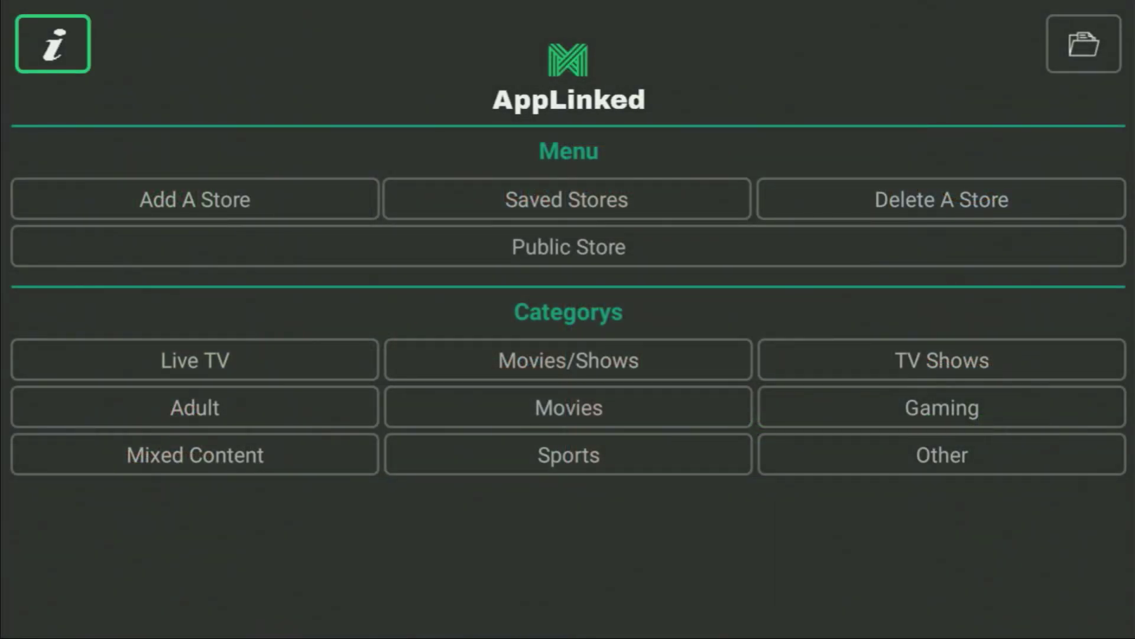
Open Add A Store's store-code prompt and cancel it without entering a code
{"action": "key", "text": "Down"}
{"action": "key", "text": "Return"}
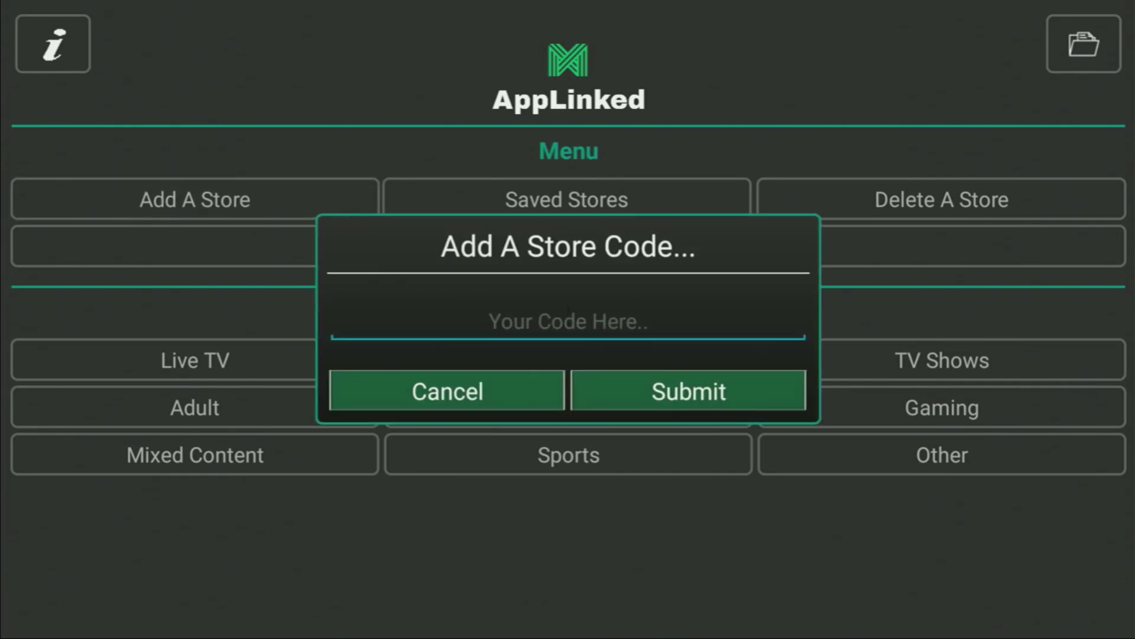
{"action": "key", "text": "Down"}
{"action": "key", "text": "Right"}
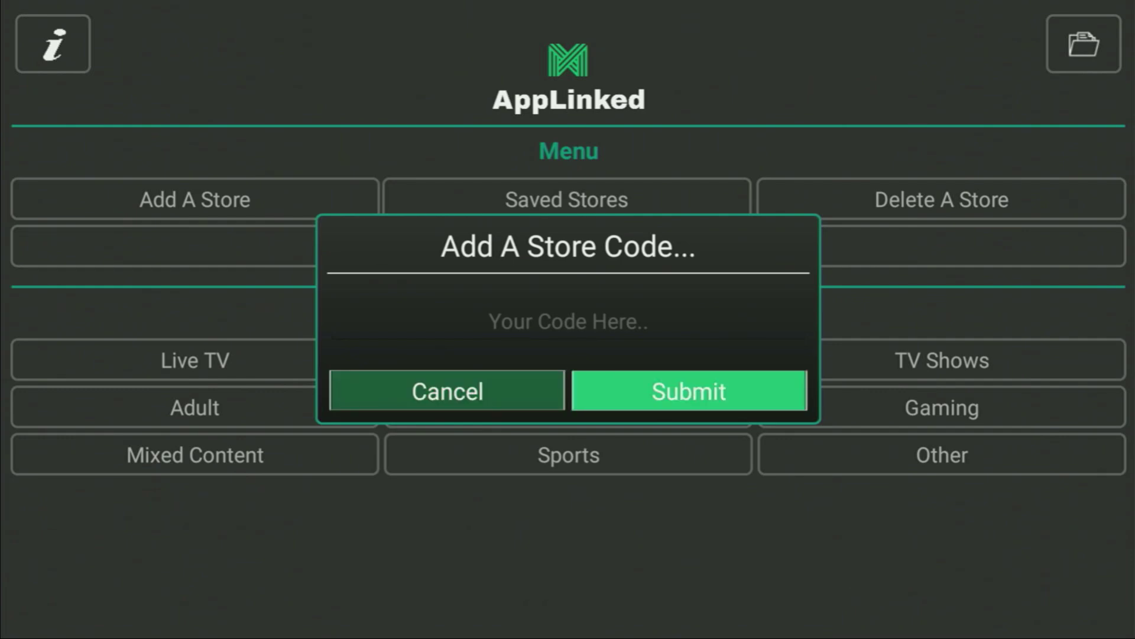
{"action": "key", "text": "Left"}
{"action": "key", "text": "Return"}
Check Saved Stores and Delete A Store, which report no stores added, then open Public Store
{"action": "key", "text": "Right"}
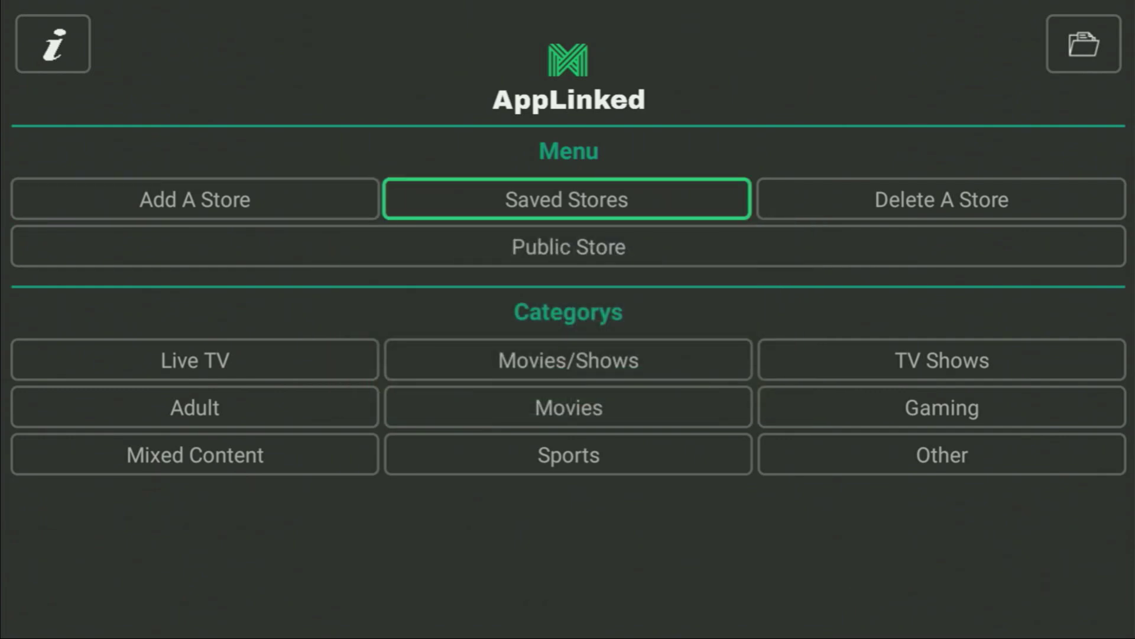
{"action": "key", "text": "Return"}
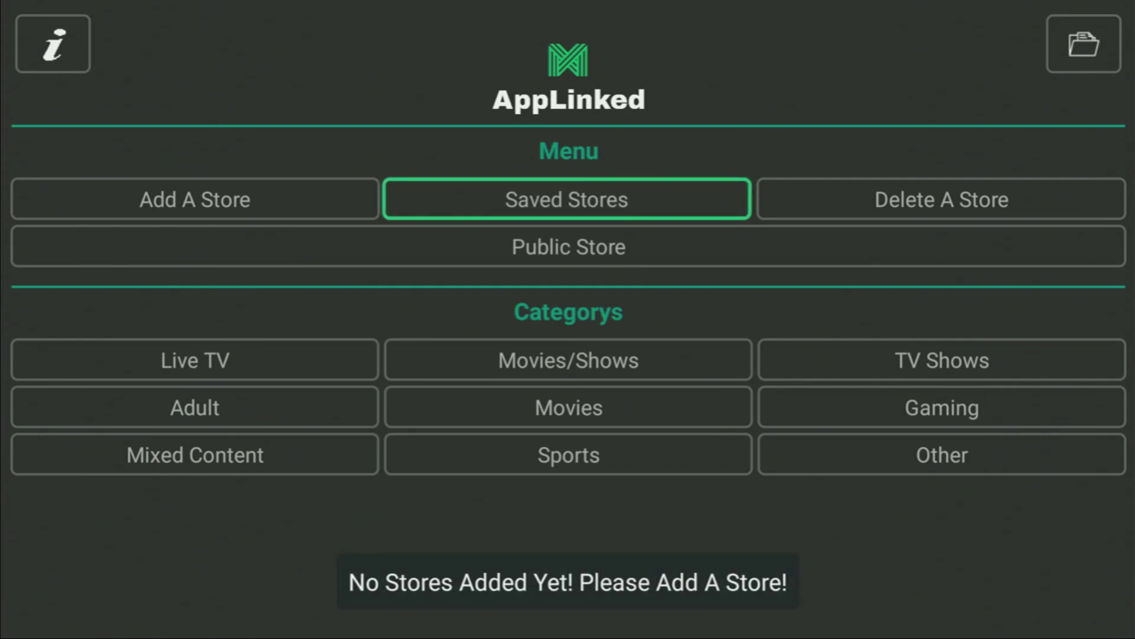
{"action": "key", "text": "Return"}
{"action": "key", "text": "Return"}
{"action": "key", "text": "Right"}
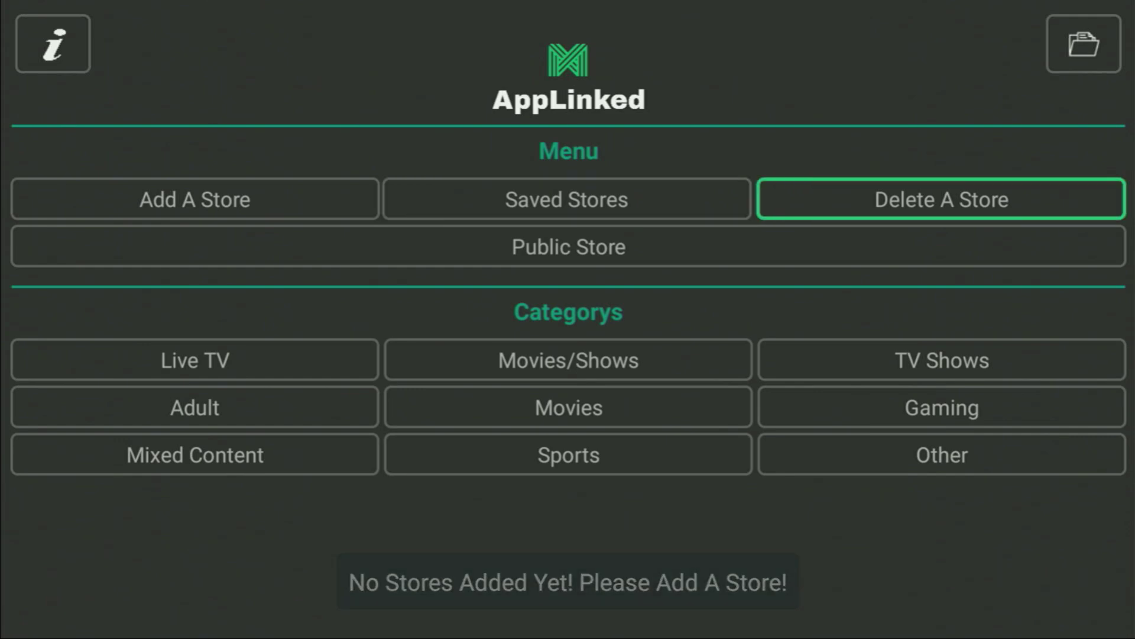
{"action": "key", "text": "Return"}
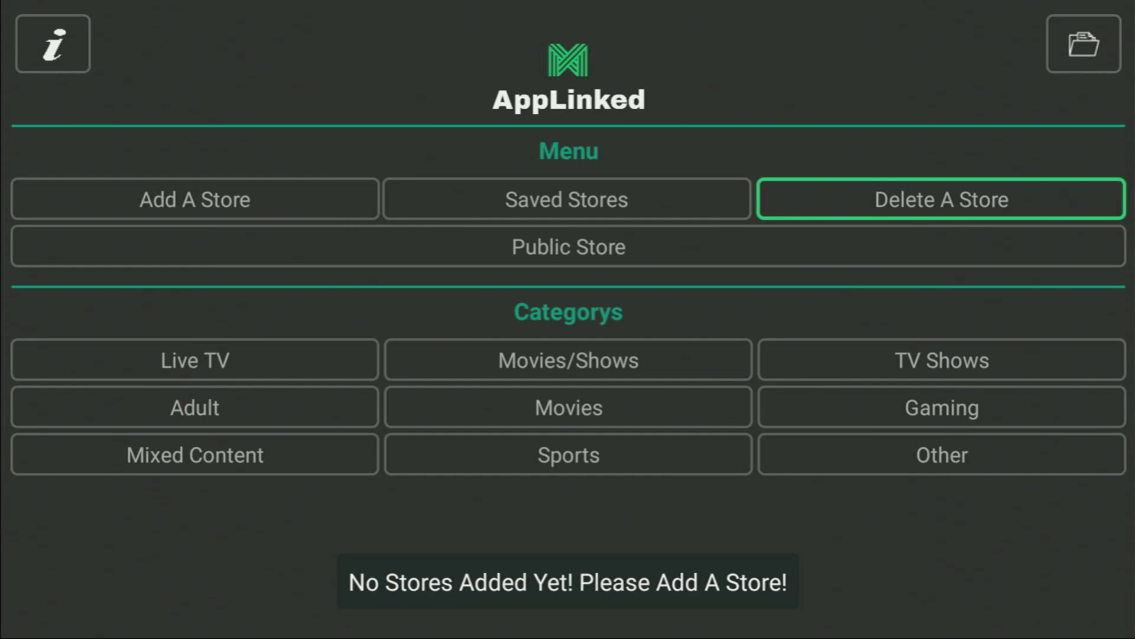
{"action": "key", "text": "Down"}
{"action": "key", "text": "Return"}
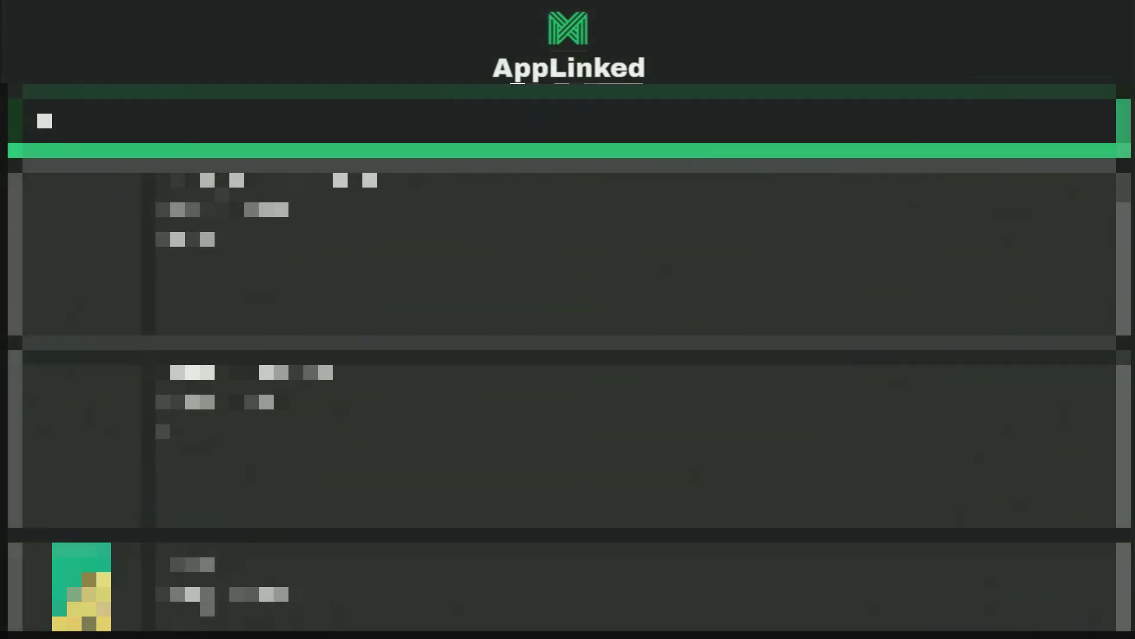
Scroll down the Public Store list and open one store's details page
{"action": "key", "text": "Down"}
{"action": "key", "text": "Down"}
{"action": "key", "text": "Down"}
{"action": "key", "text": "Down"}
{"action": "key", "text": "Down"}
{"action": "key", "text": "Down"}
{"action": "key", "text": "Down"}
{"action": "key", "text": "Down"}
{"action": "key", "text": "Down"}
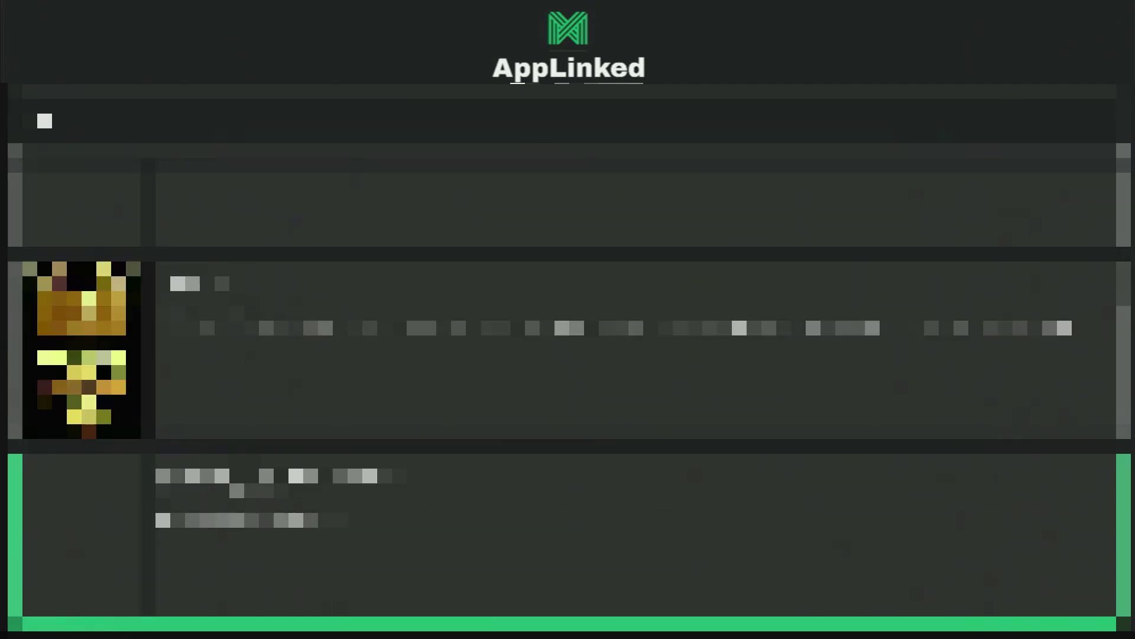
{"action": "key", "text": "Down"}
{"action": "key", "text": "Down"}
{"action": "key", "text": "Down"}
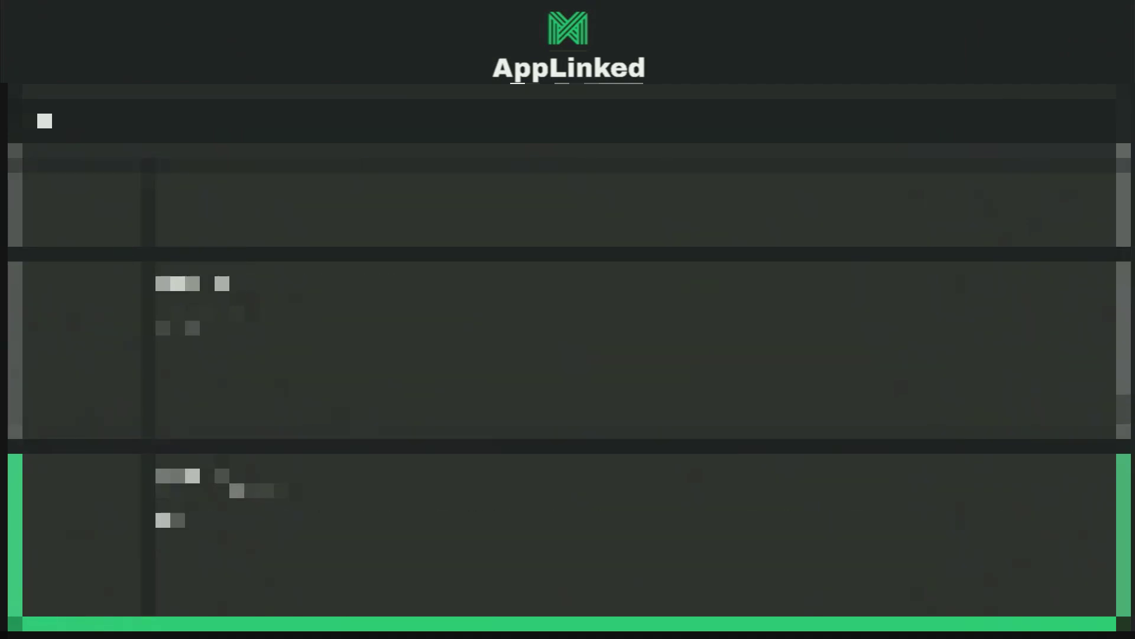
{"action": "key", "text": "Down"}
{"action": "key", "text": "Down"}
{"action": "key", "text": "Down"}
{"action": "key", "text": "Down"}
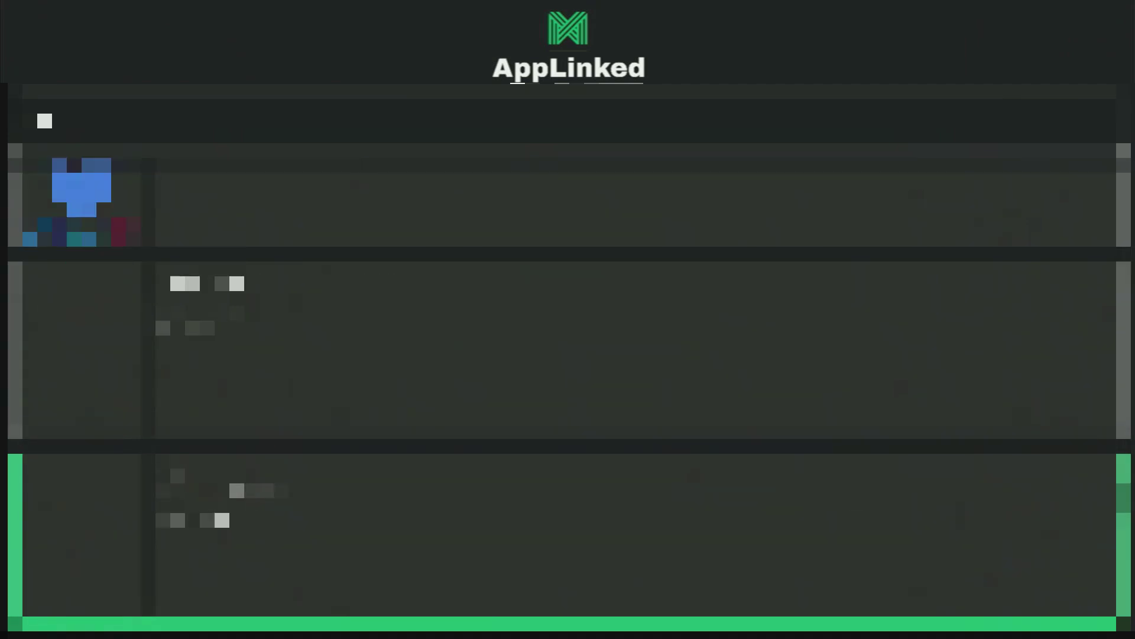
{"action": "key", "text": "Down"}
{"action": "key", "text": "Down"}
{"action": "key", "text": "Down"}
{"action": "key", "text": "Down"}
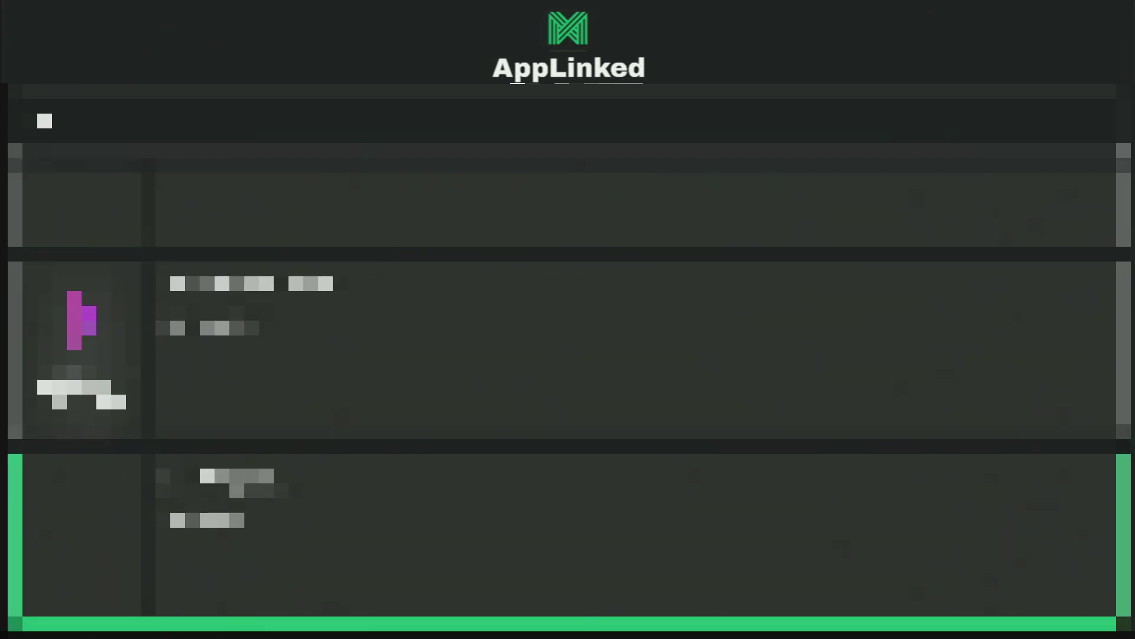
{"action": "key", "text": "Return"}
{"action": "key", "text": "Down"}
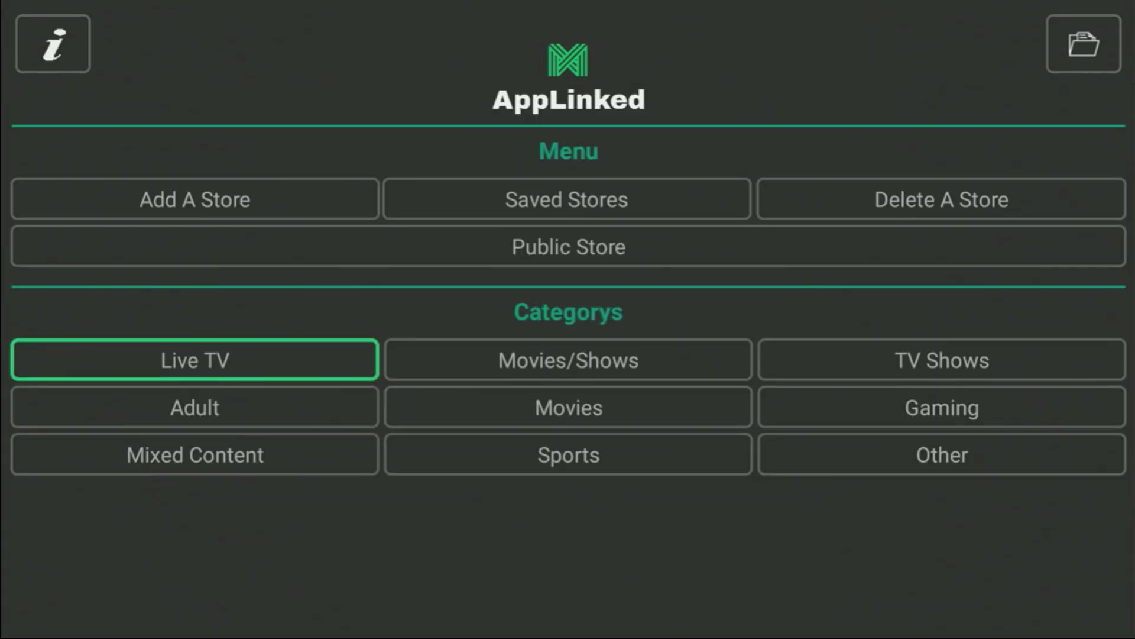
Browse the main menu categories such as TV Shows and Gaming, then exit AppLinked
{"action": "key", "text": "Right"}
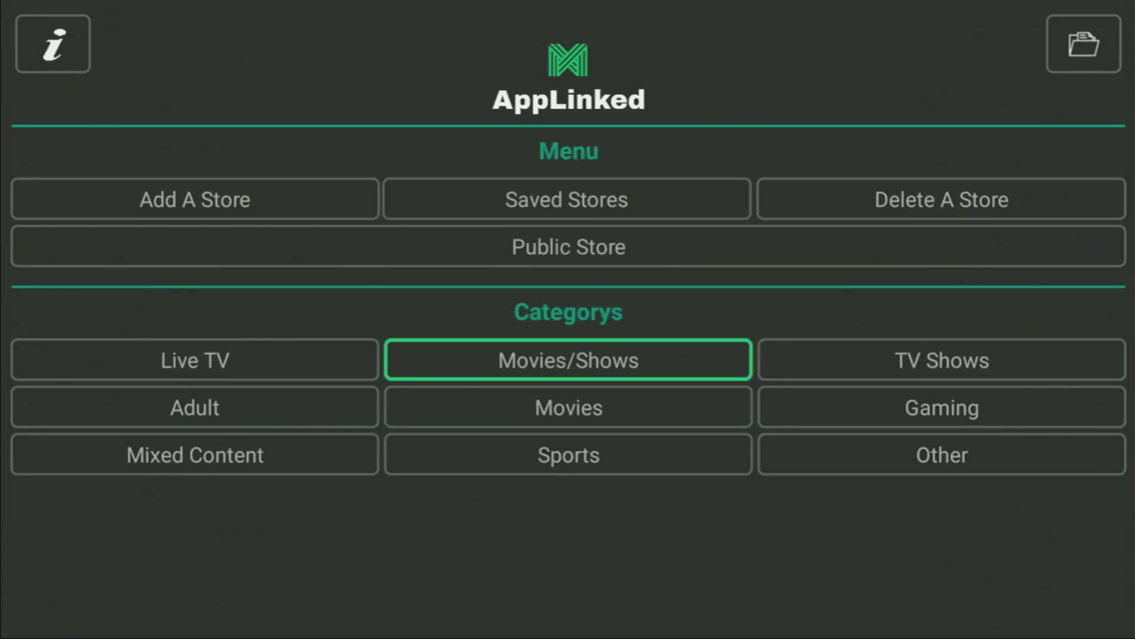
{"action": "key", "text": "Right"}
{"action": "key", "text": "Down"}
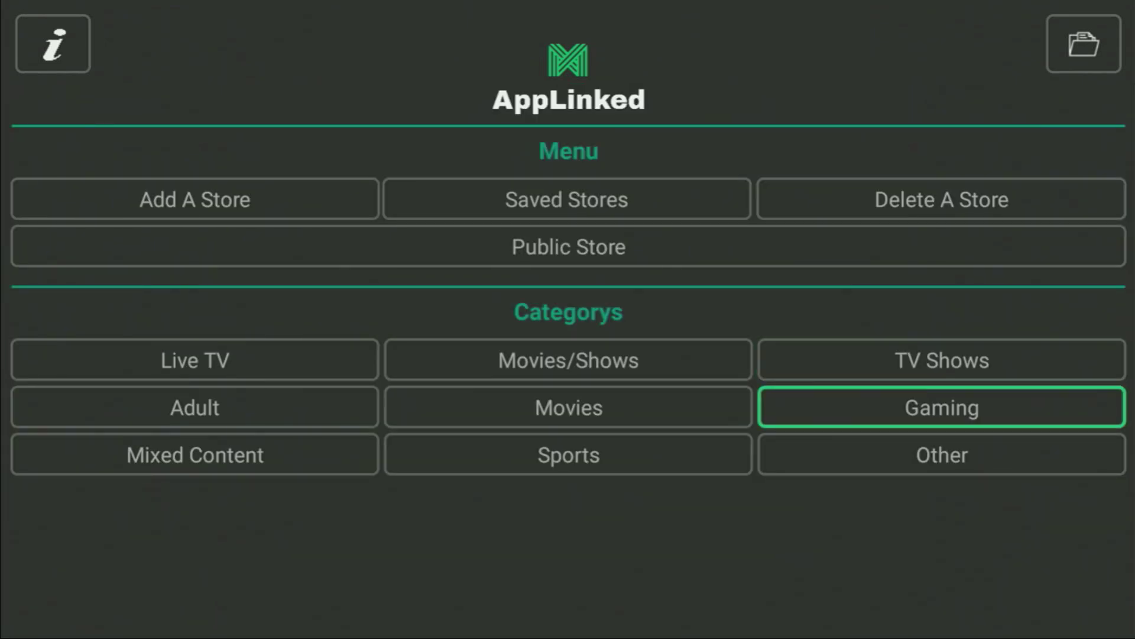
{"action": "key", "text": "Down"}
{"action": "key", "text": "Left"}
{"action": "key", "text": "Left"}
{"action": "key", "text": "Right"}
{"action": "key", "text": "Right"}
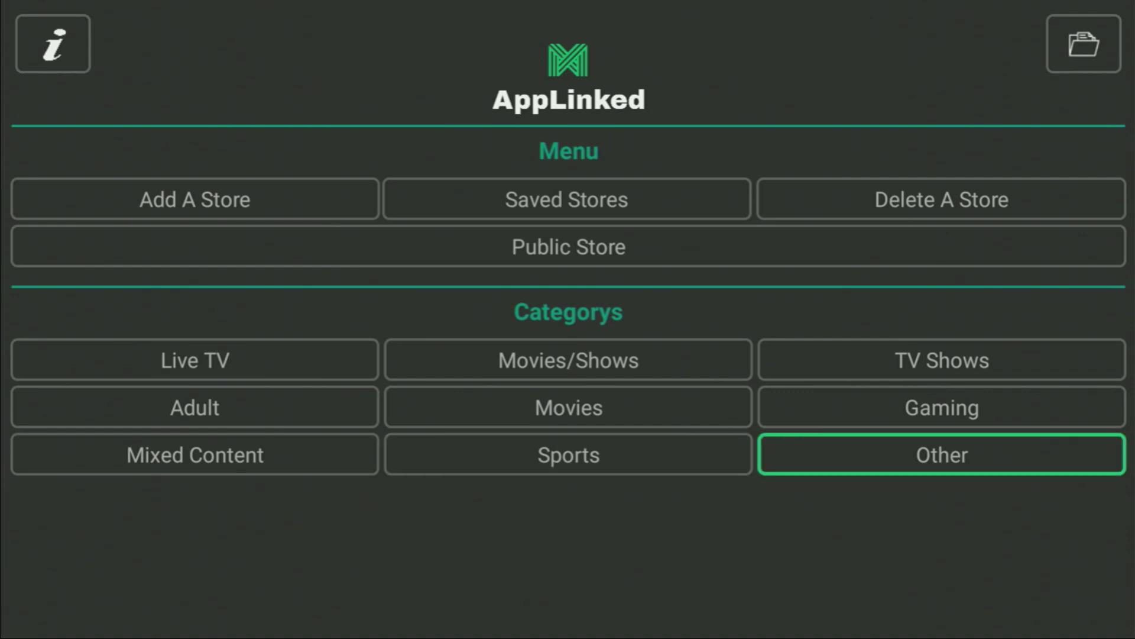
{"action": "key", "text": "Escape"}
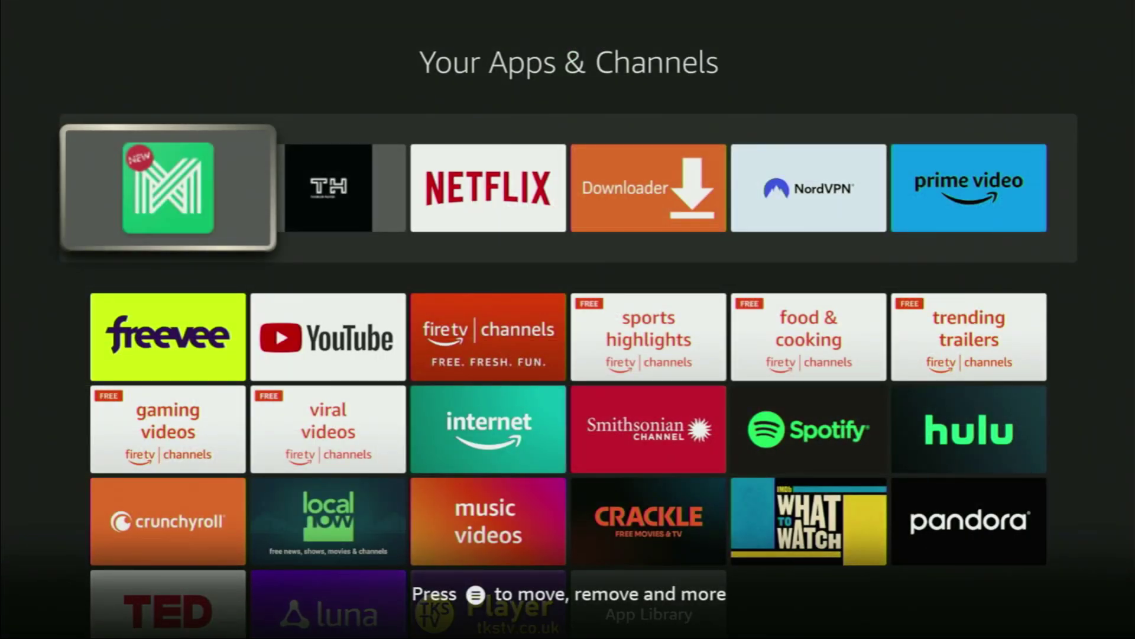
Choose Uninstall from the AppLinked tile's Menu and proceed to the uninstall confirmation
{"action": "key", "text": "Right"}
{"action": "key", "text": "Left"}
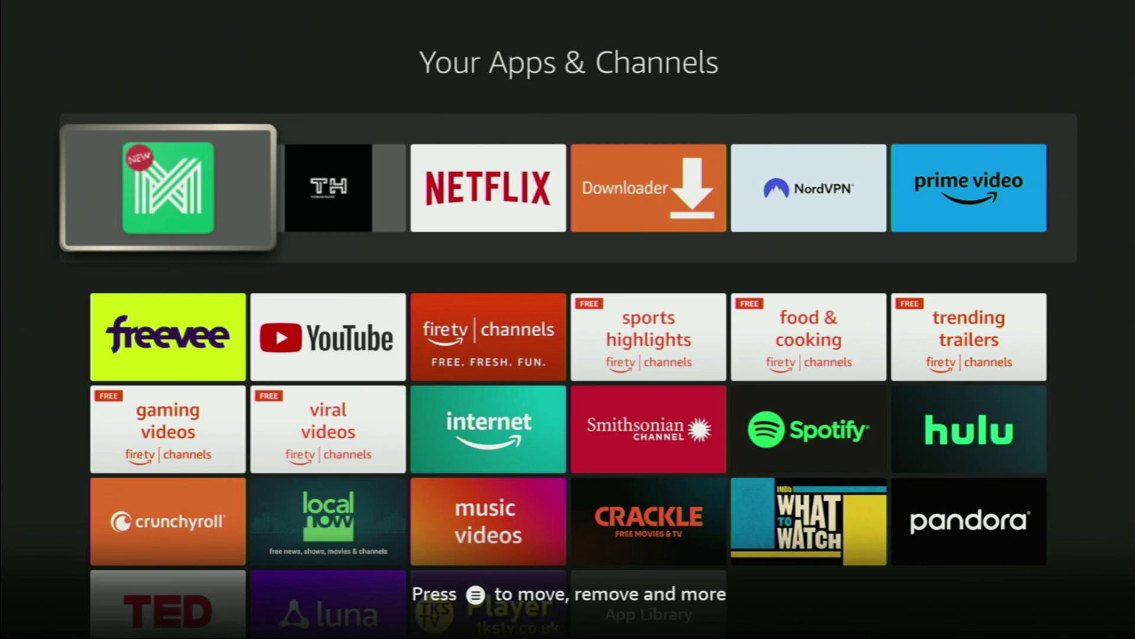
{"action": "key", "text": "Menu"}
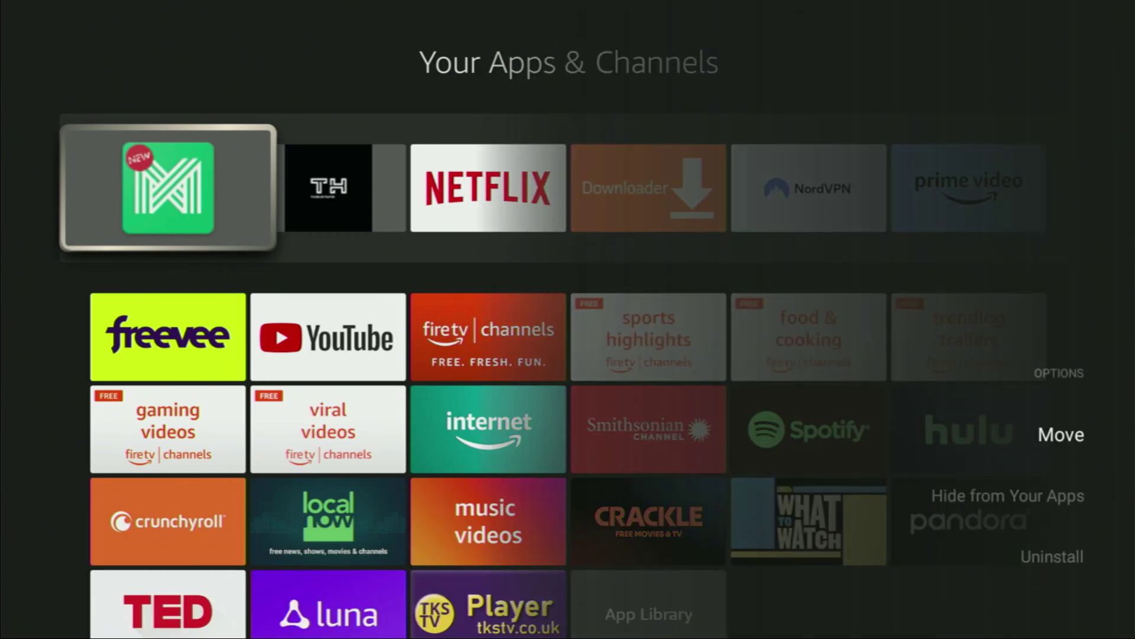
{"action": "key", "text": "Down"}
{"action": "key", "text": "Down"}
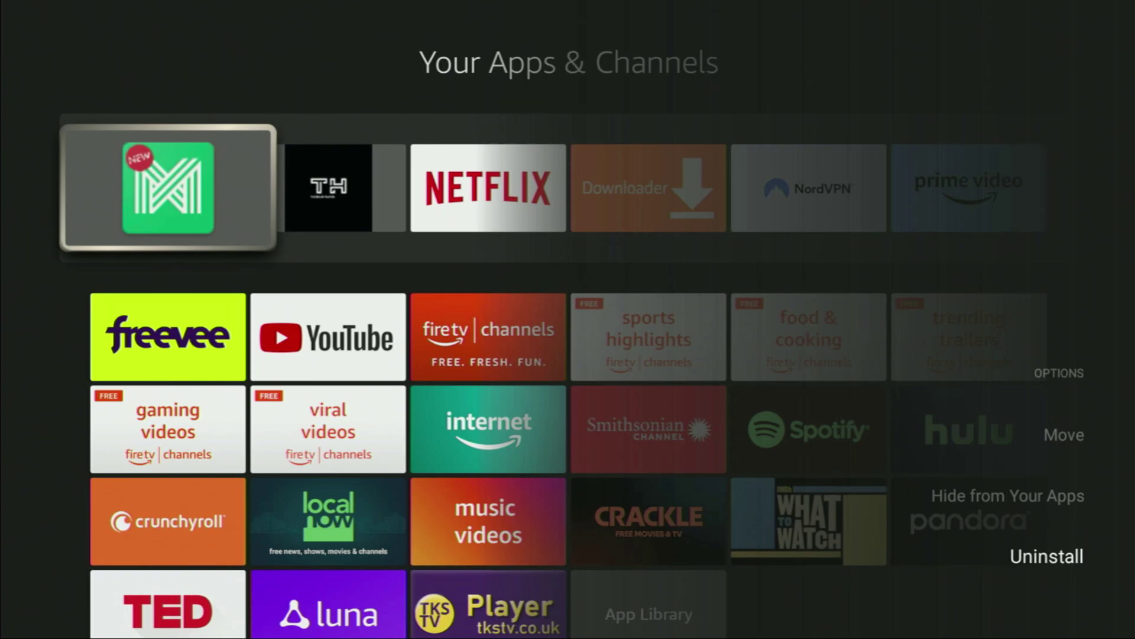
{"action": "key", "text": "Return"}
{"action": "key", "text": "Down"}
{"action": "key", "text": "Return"}
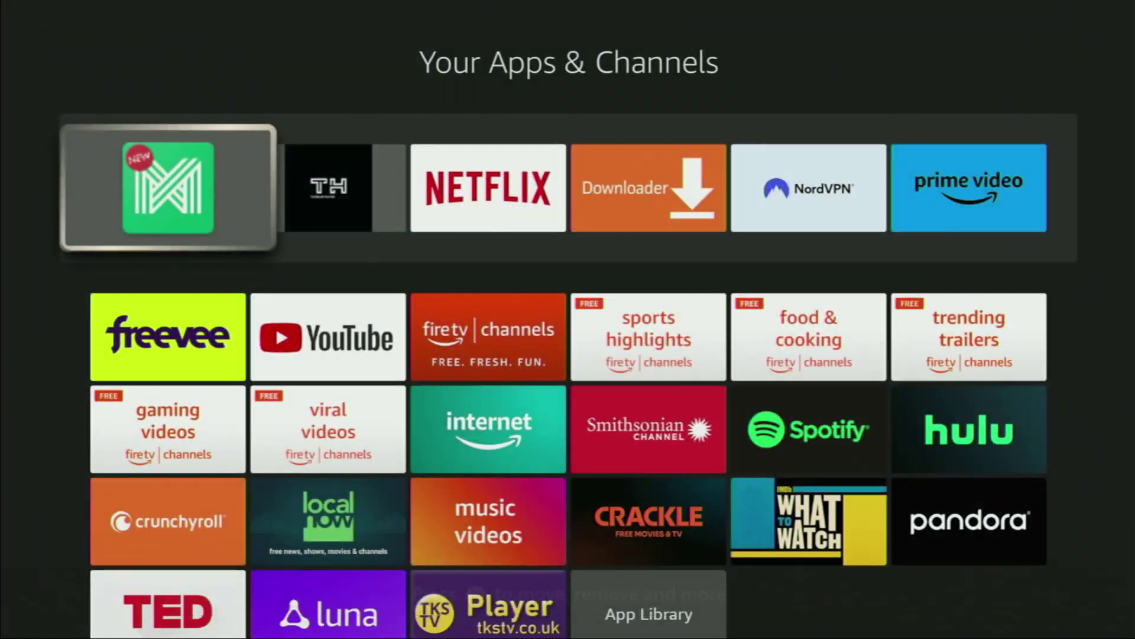
{"action": "key", "text": "Return"}
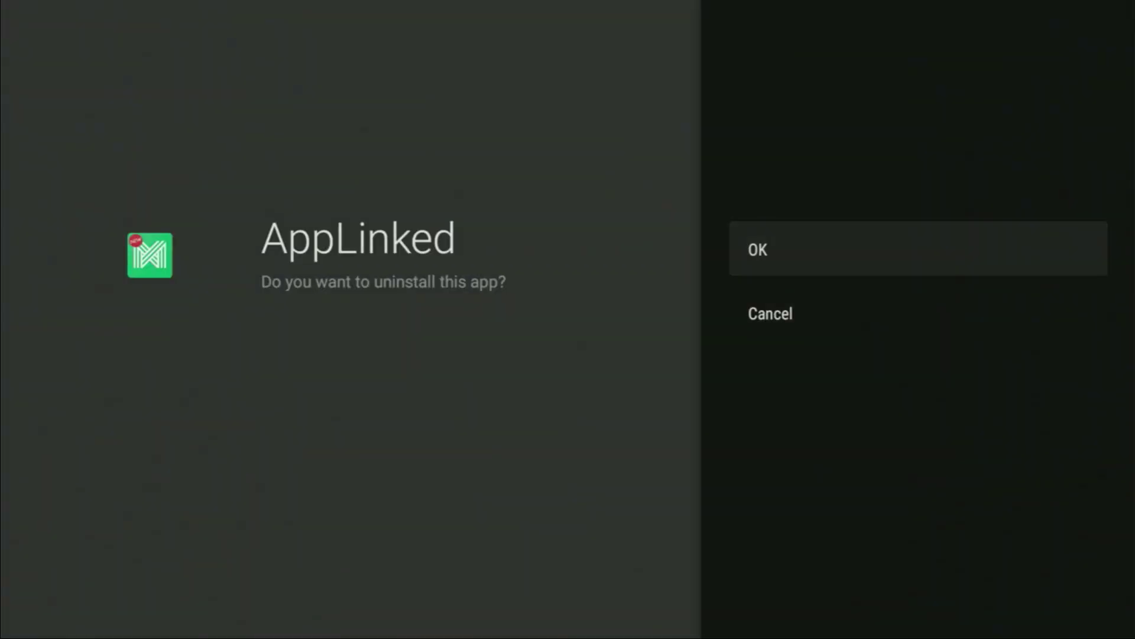